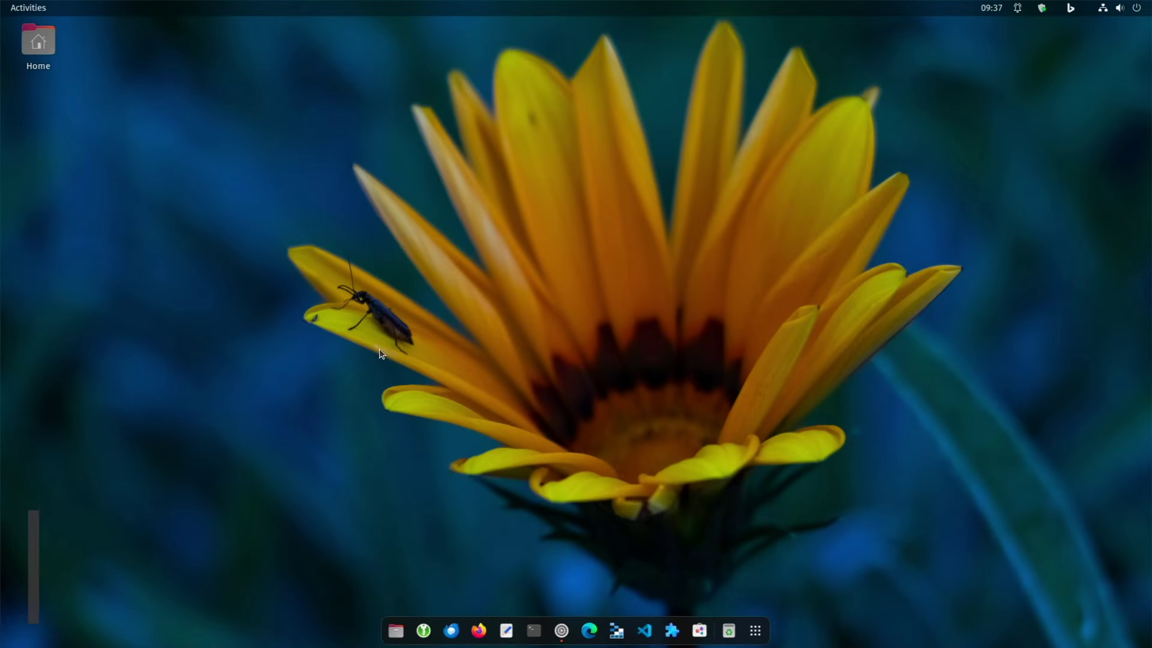
Bring up the desktop's right-click context menu and then dismiss it
{"action": "right_click", "coordinate": [392, 324]}
{"action": "left_click", "coordinate": [441, 490]}
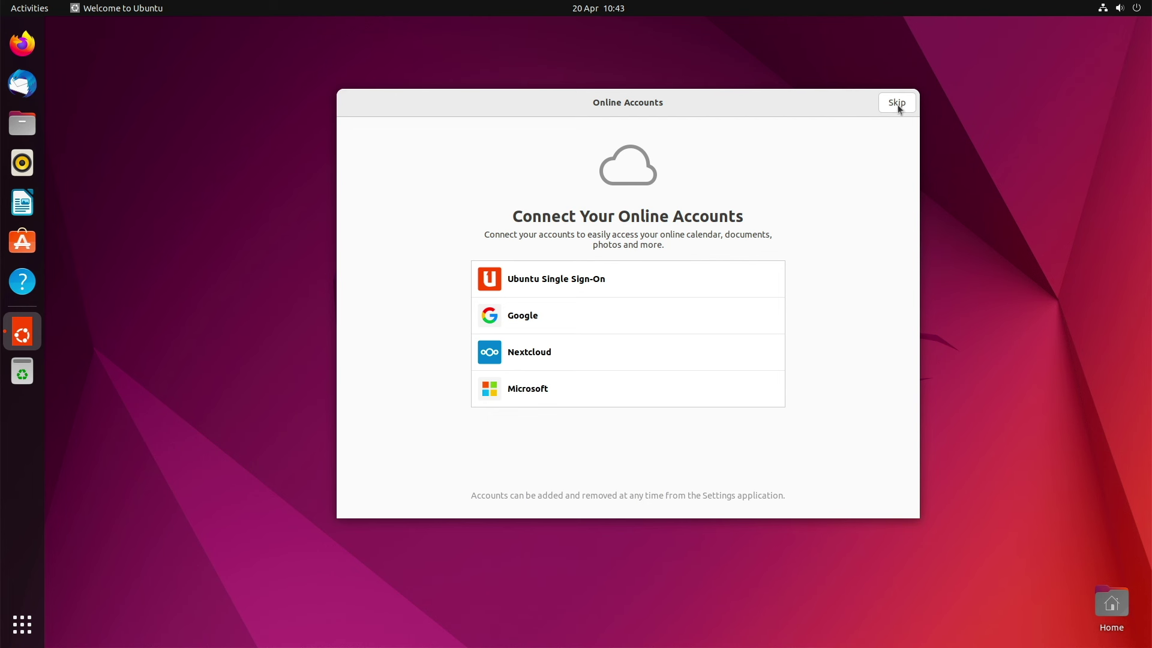
Skip online accounts, choose 'No, don't send system info', and complete the welcome setup
{"action": "left_click", "coordinate": [897, 103]}
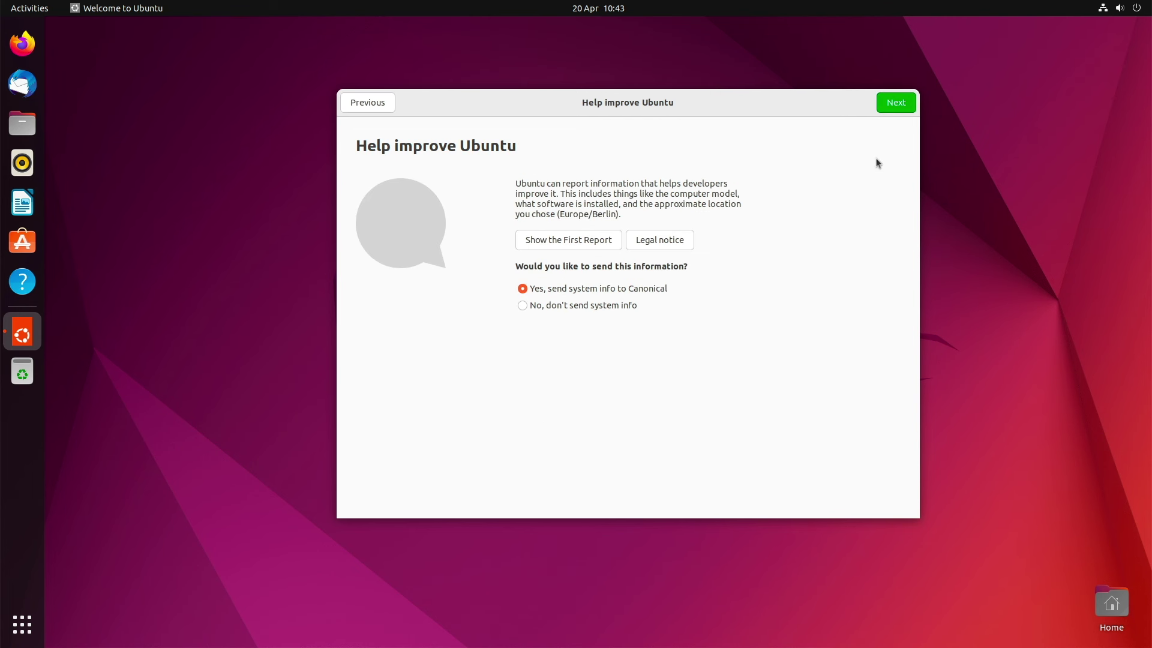
{"action": "left_click", "coordinate": [522, 305]}
{"action": "left_click", "coordinate": [897, 106]}
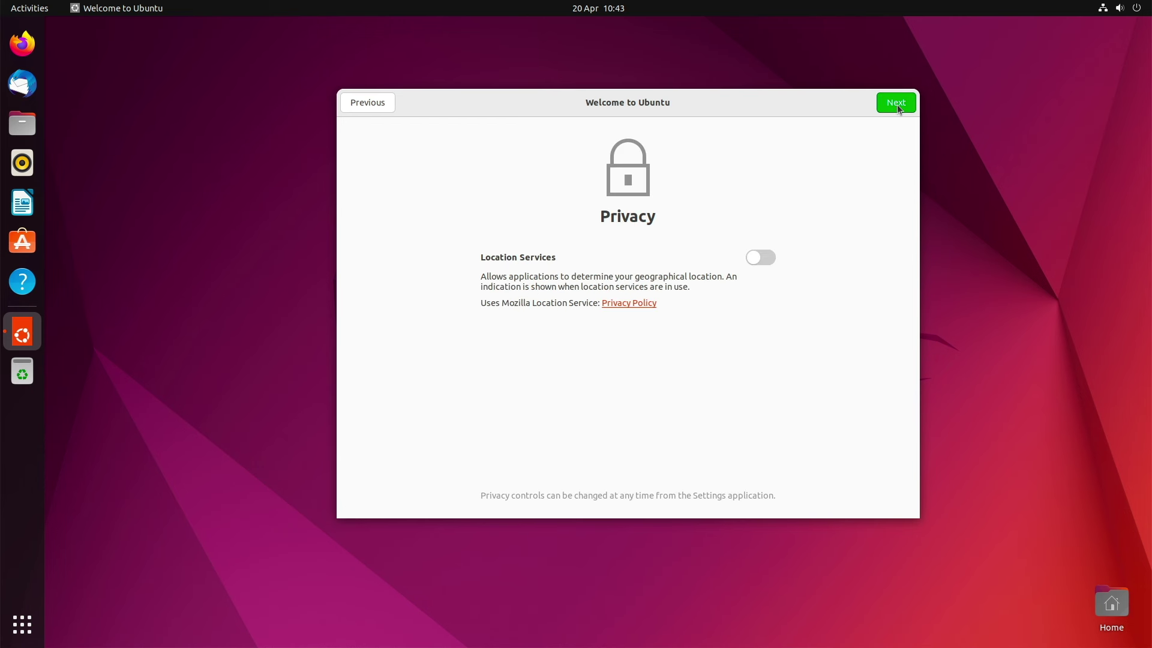
{"action": "left_click", "coordinate": [897, 105]}
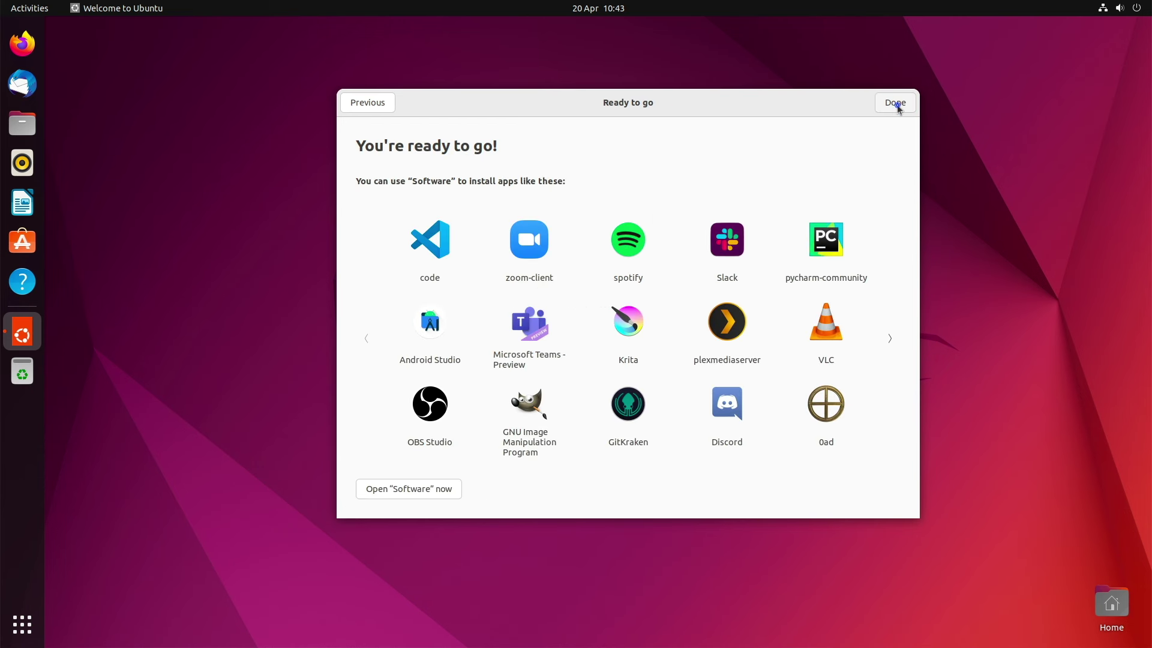
{"action": "left_click", "coordinate": [897, 103]}
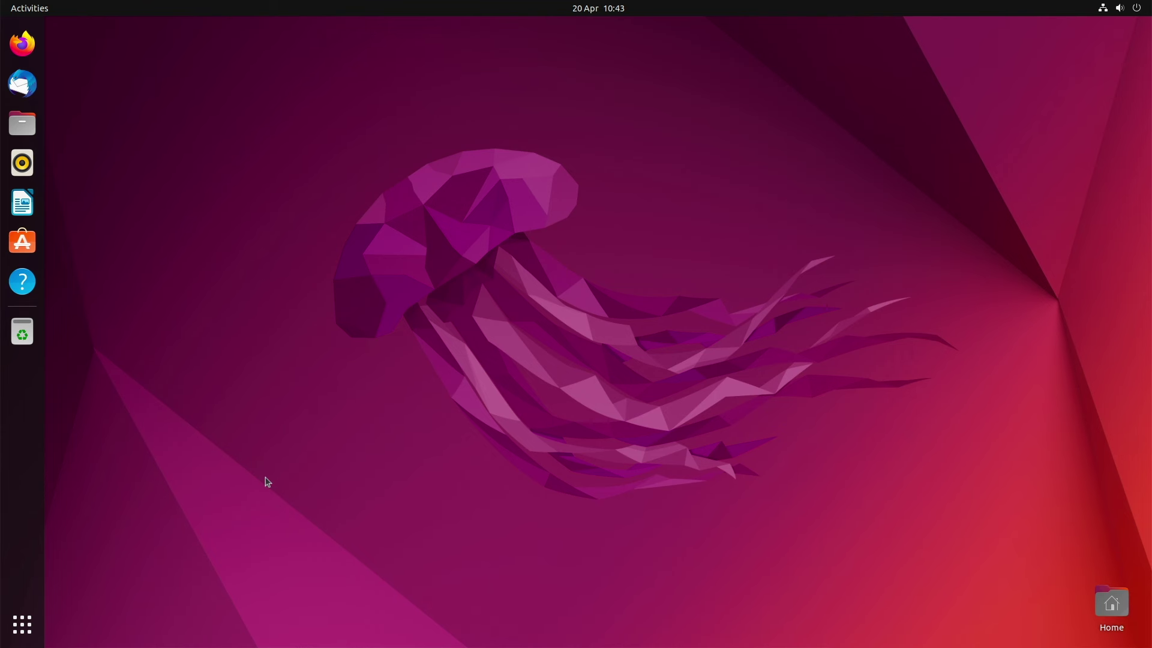
Browse both pages of installed applications, then launch Ubuntu Software from the dock
{"action": "left_click", "coordinate": [22, 625]}
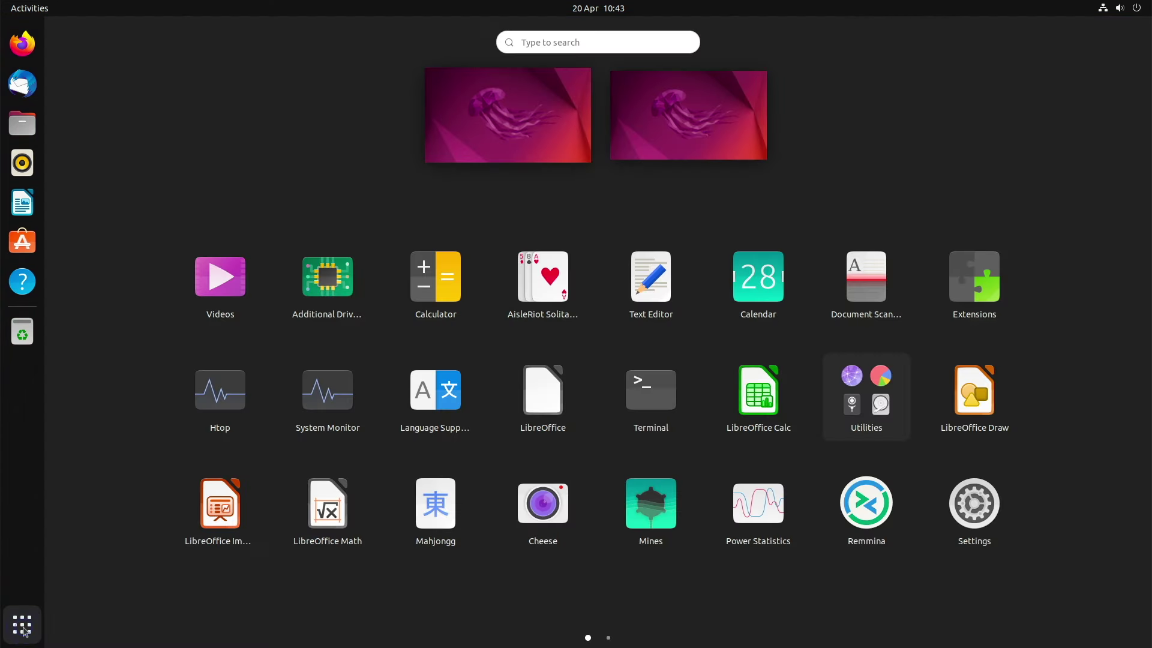
{"action": "left_click", "coordinate": [23, 627]}
{"action": "left_click", "coordinate": [24, 627]}
{"action": "scroll", "coordinate": [619, 336], "scroll_direction": "down", "scroll_amount": 1}
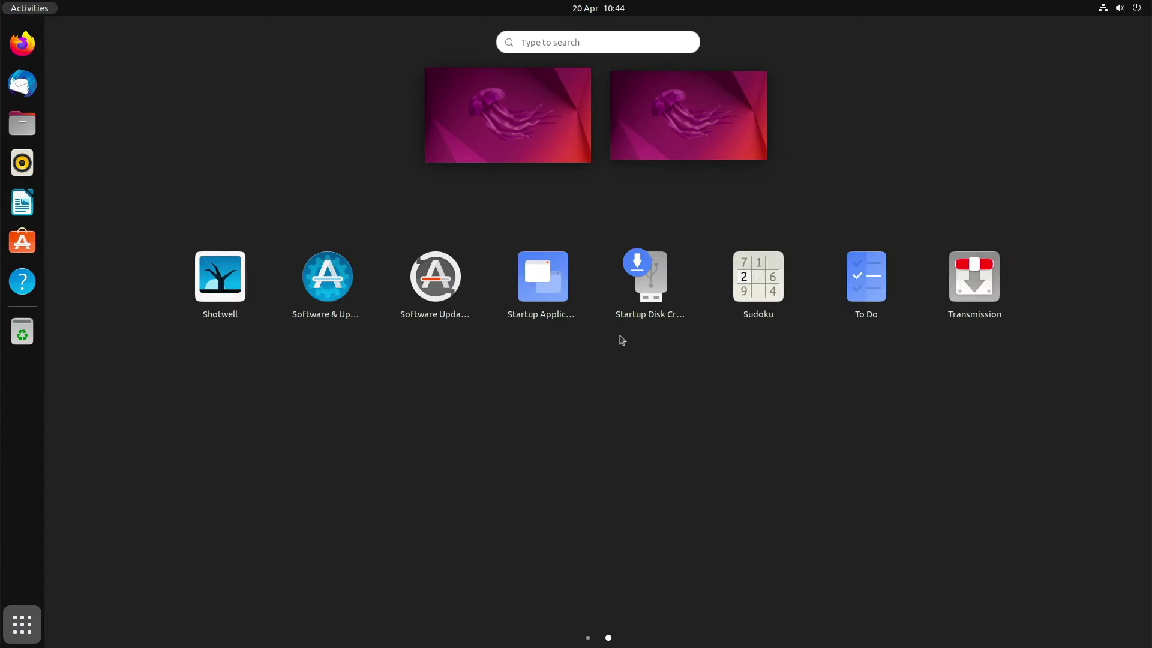
{"action": "scroll", "coordinate": [620, 337], "scroll_direction": "up", "scroll_amount": 1}
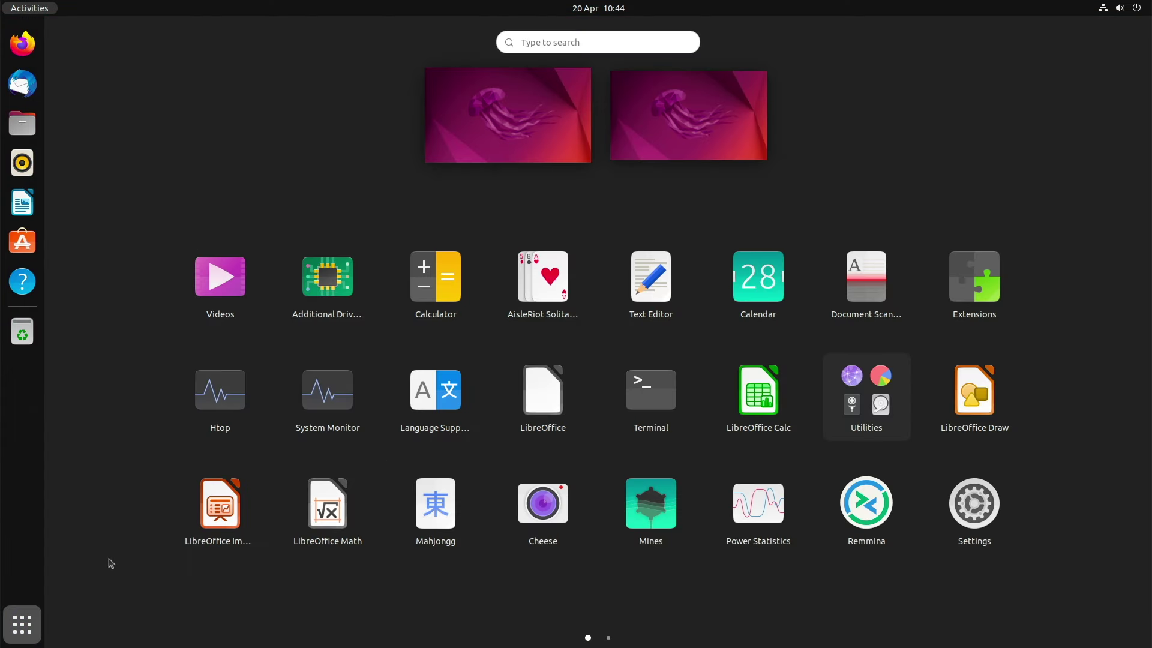
{"action": "left_click", "coordinate": [29, 627]}
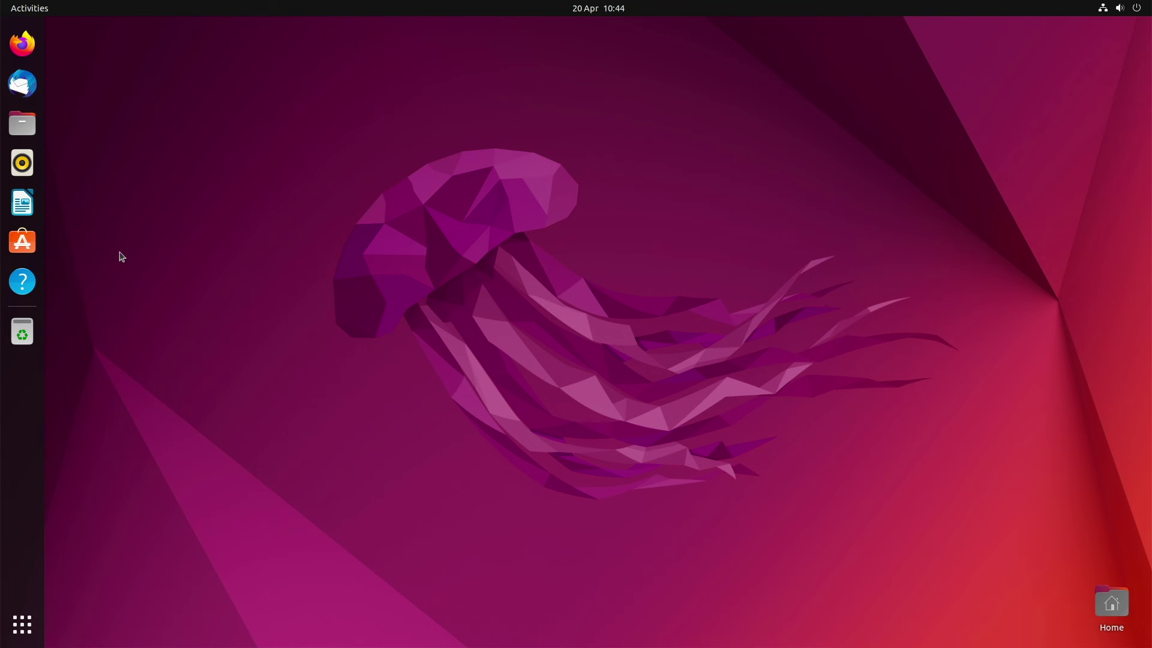
{"action": "left_click", "coordinate": [22, 242]}
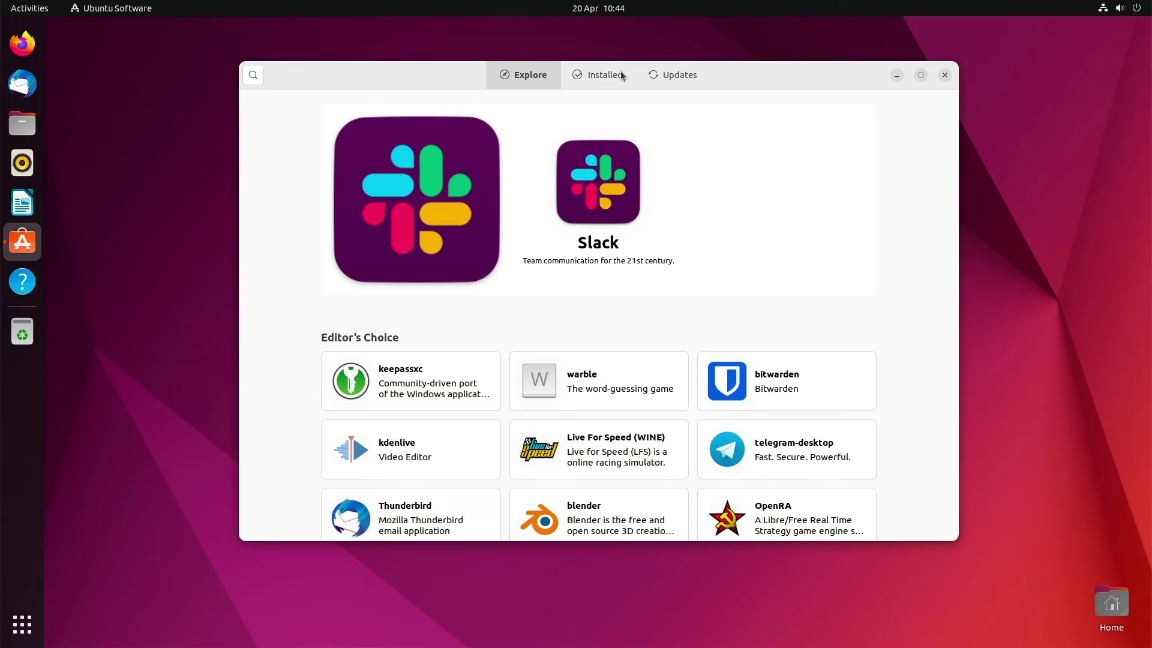
Install the Slack snap, authorising with the account password, then start Slack's browser sign-in
{"action": "left_click", "coordinate": [468, 183]}
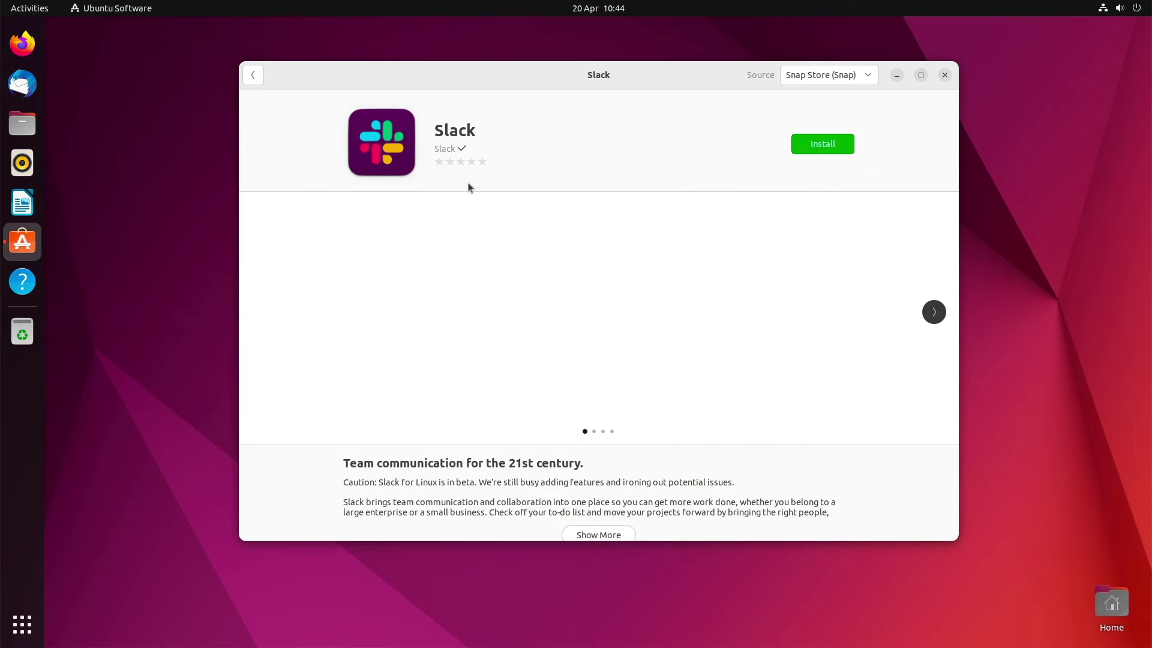
{"action": "left_click", "coordinate": [815, 150]}
{"action": "type", "text": "•••"}
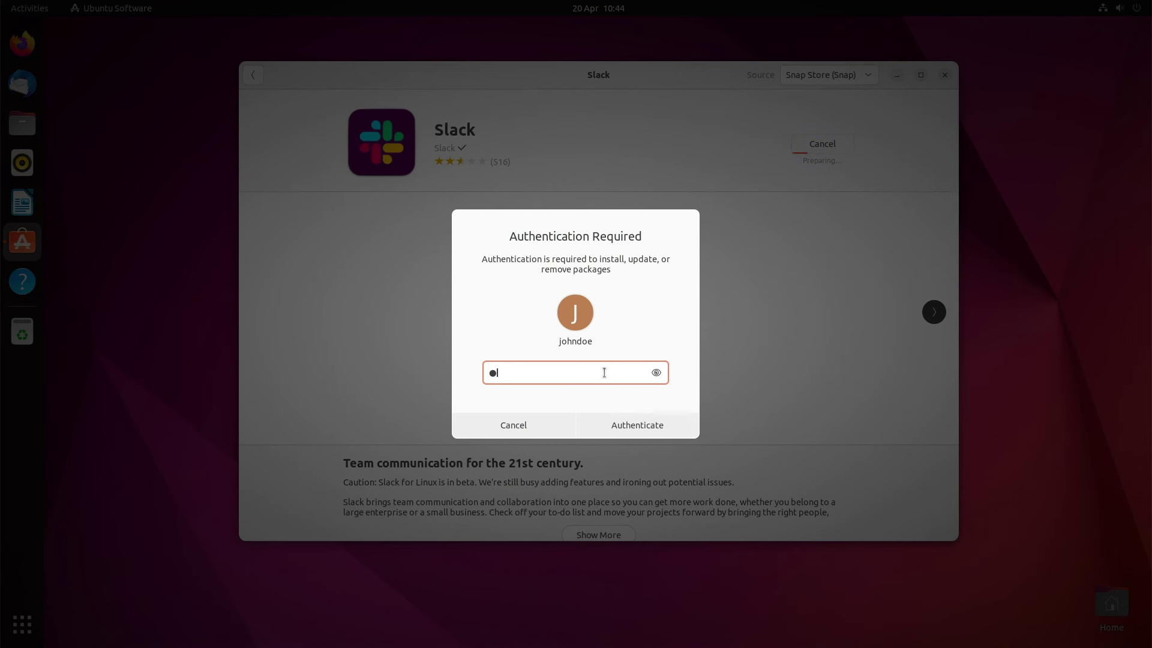
{"action": "type", "text": "••••••"}
{"action": "key", "text": "Return"}
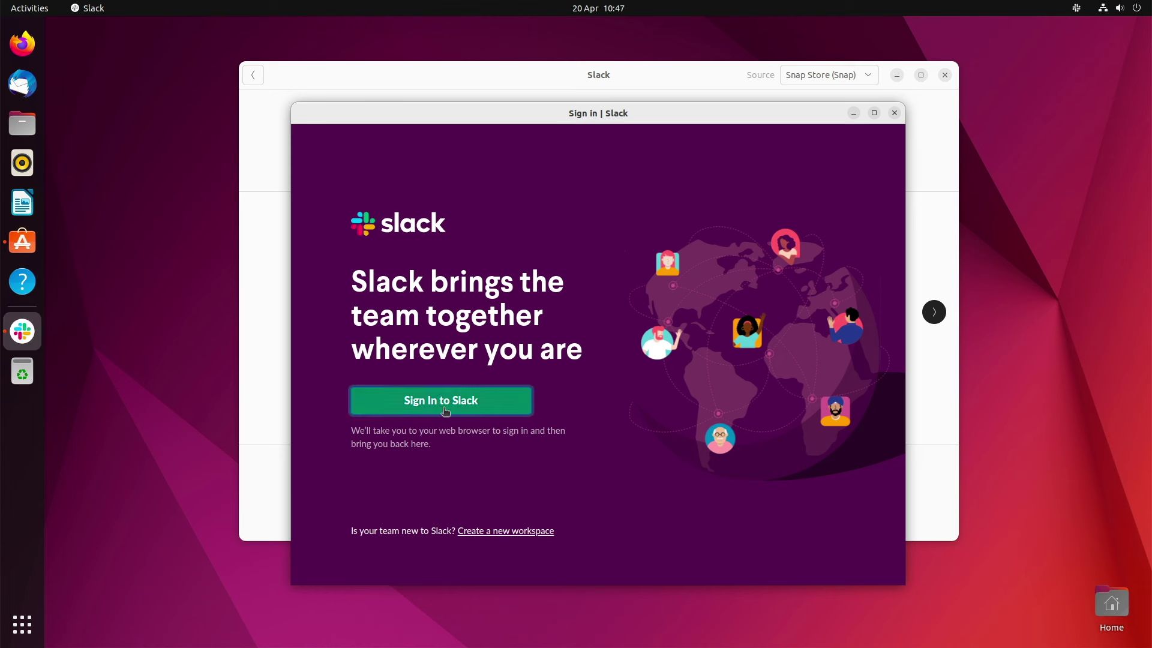
{"action": "left_click", "coordinate": [445, 411]}
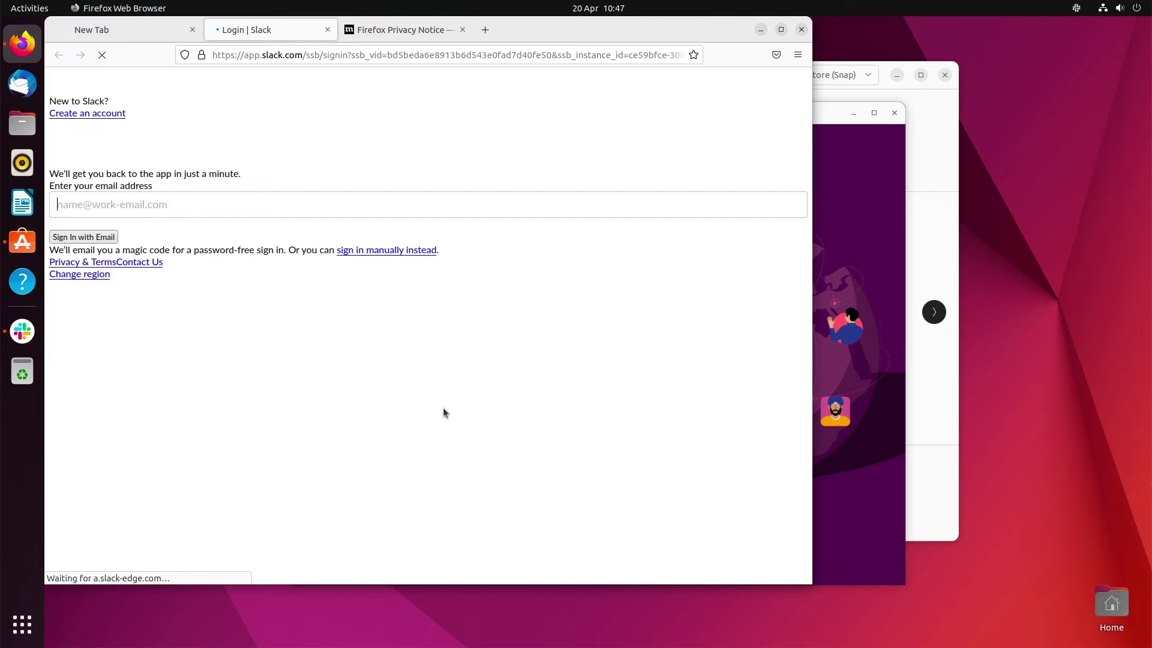
Close the Login | Slack and Firefox Privacy Notice tabs, then minimise Firefox
{"action": "left_click", "coordinate": [328, 29]}
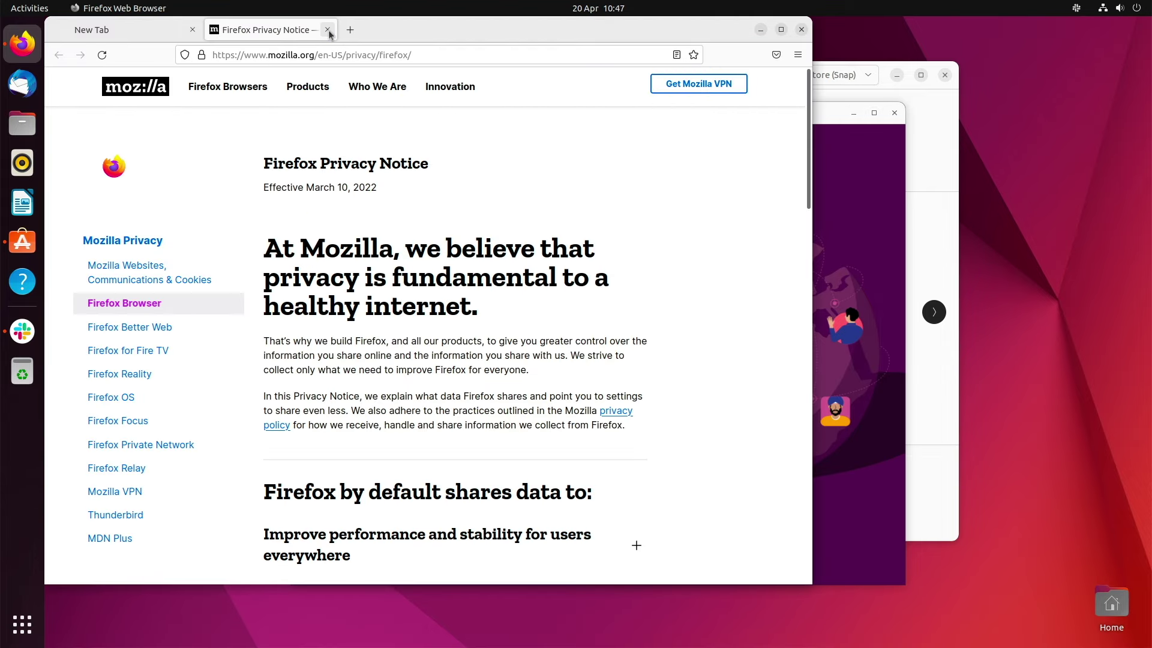
{"action": "left_click", "coordinate": [327, 29]}
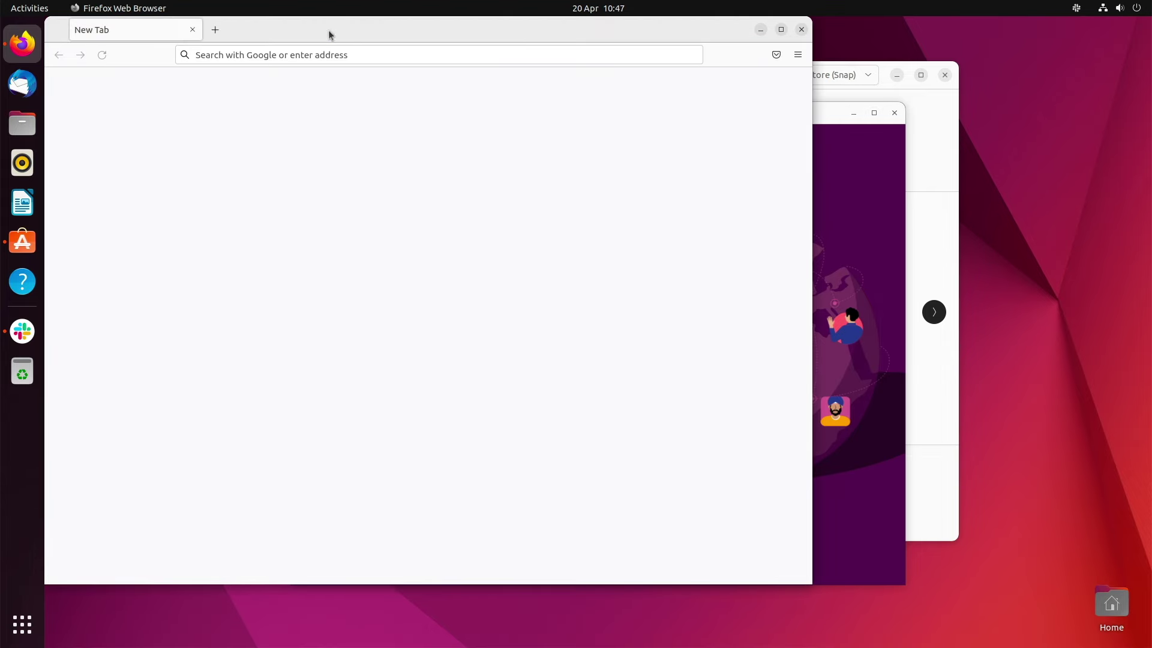
{"action": "left_click", "coordinate": [760, 29]}
Close the Slack sign-in window and return to Ubuntu Software's Explore page
{"action": "left_click", "coordinate": [894, 113]}
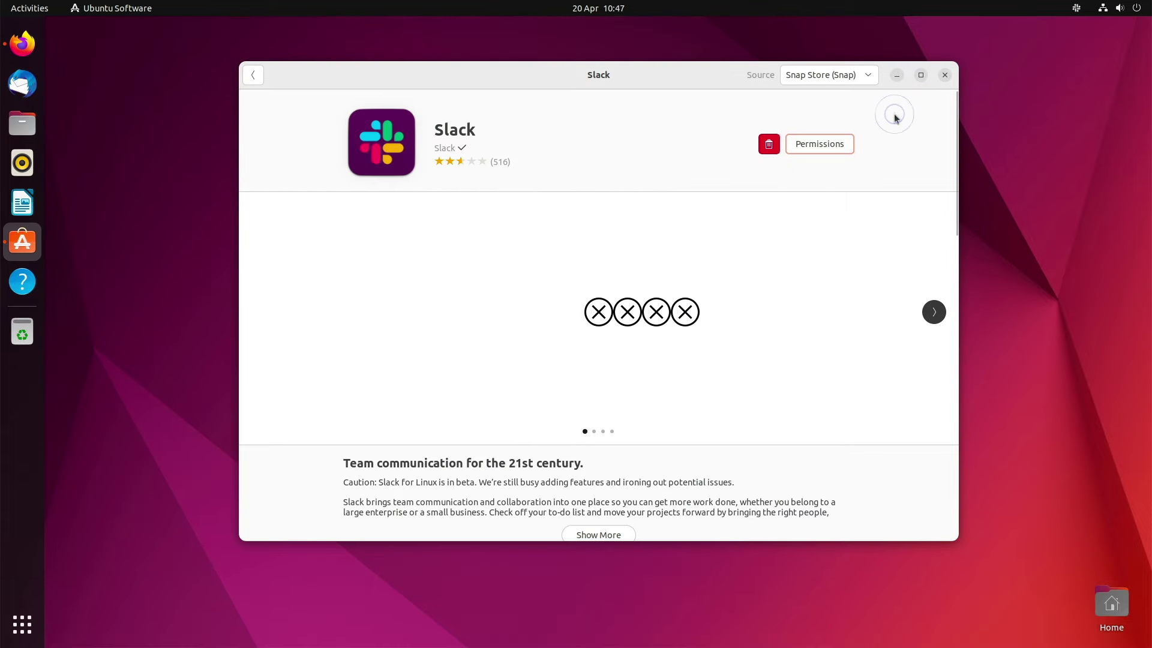
{"action": "left_click", "coordinate": [253, 76]}
{"action": "scroll", "coordinate": [812, 383], "scroll_direction": "down", "scroll_amount": 5}
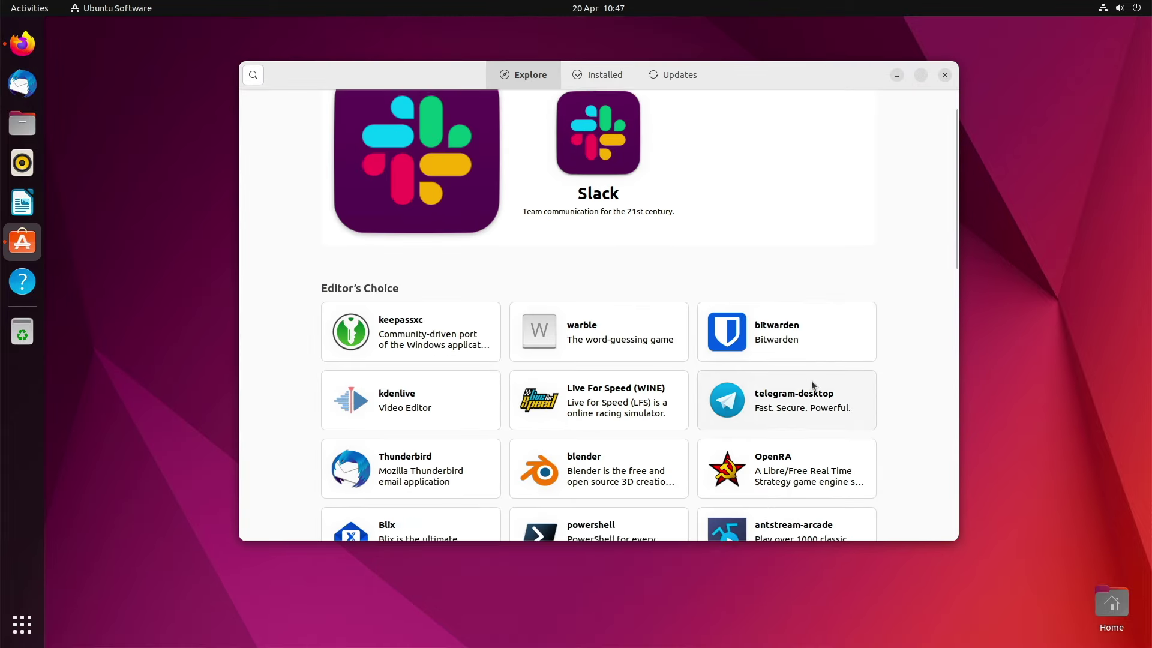
{"action": "scroll", "coordinate": [814, 385], "scroll_direction": "down", "scroll_amount": 3}
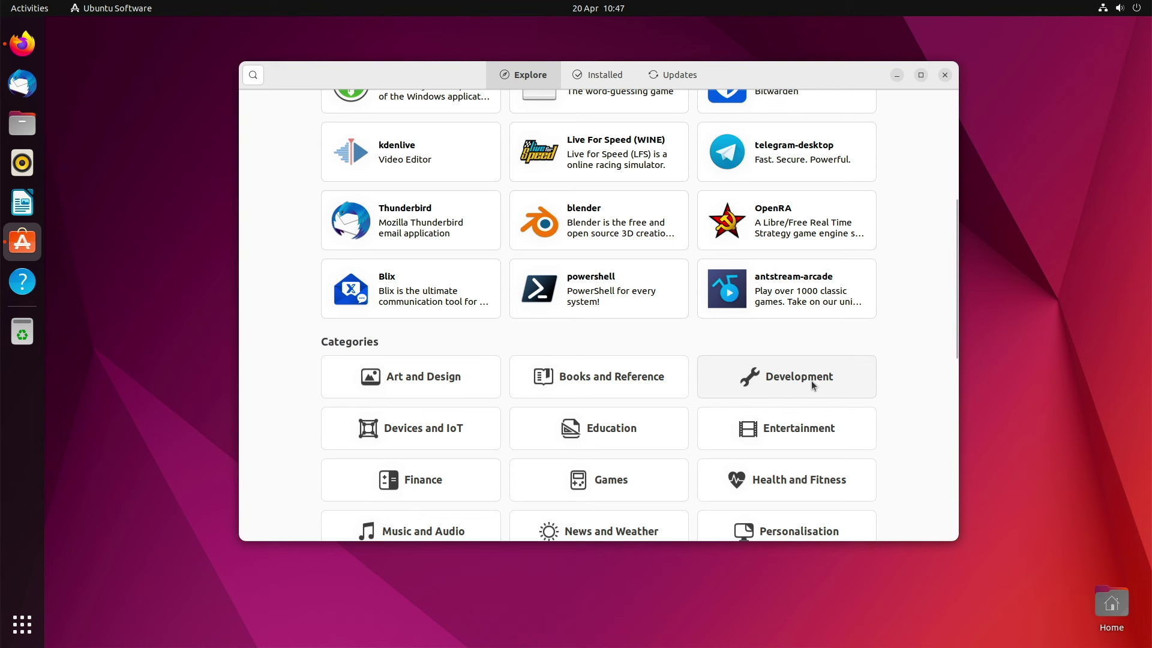
{"action": "scroll", "coordinate": [814, 384], "scroll_direction": "down", "scroll_amount": 4}
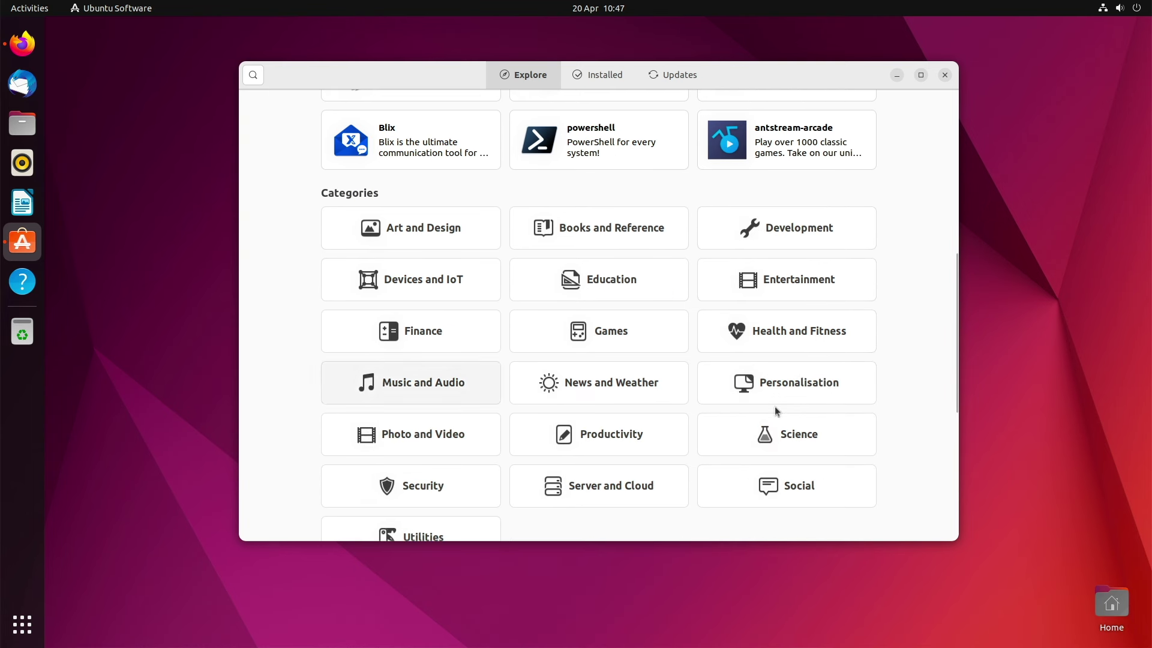
Browse the Social category and Cawbird Twitter Client details, then minimise Ubuntu Software
{"action": "left_click", "coordinate": [784, 493]}
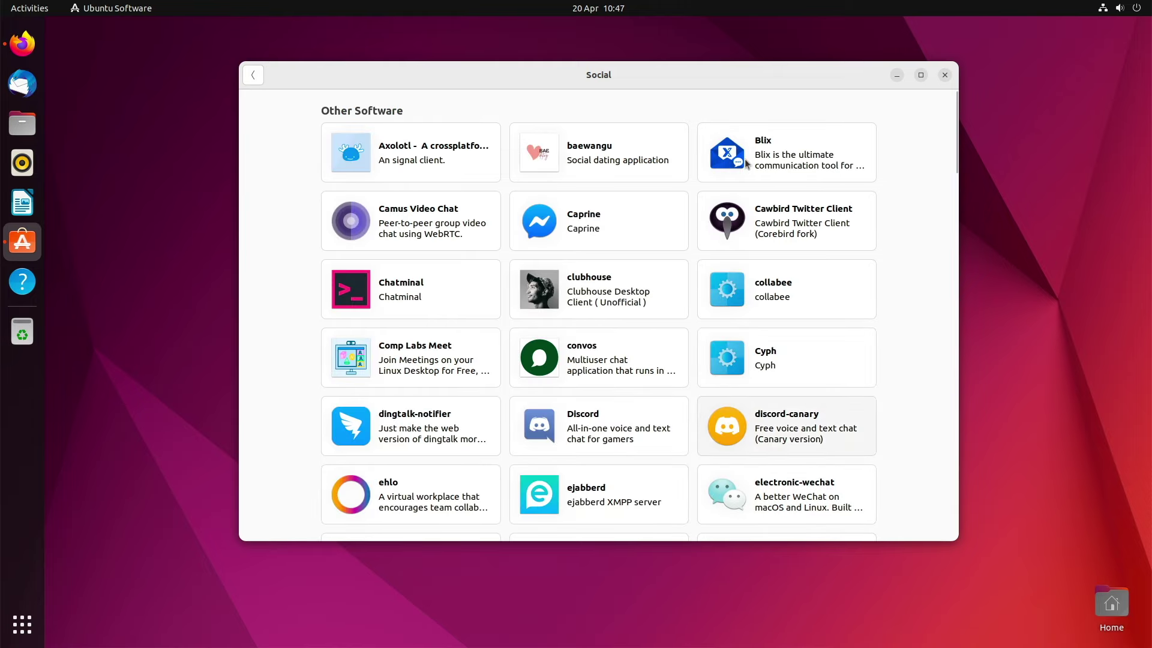
{"action": "left_click", "coordinate": [731, 213]}
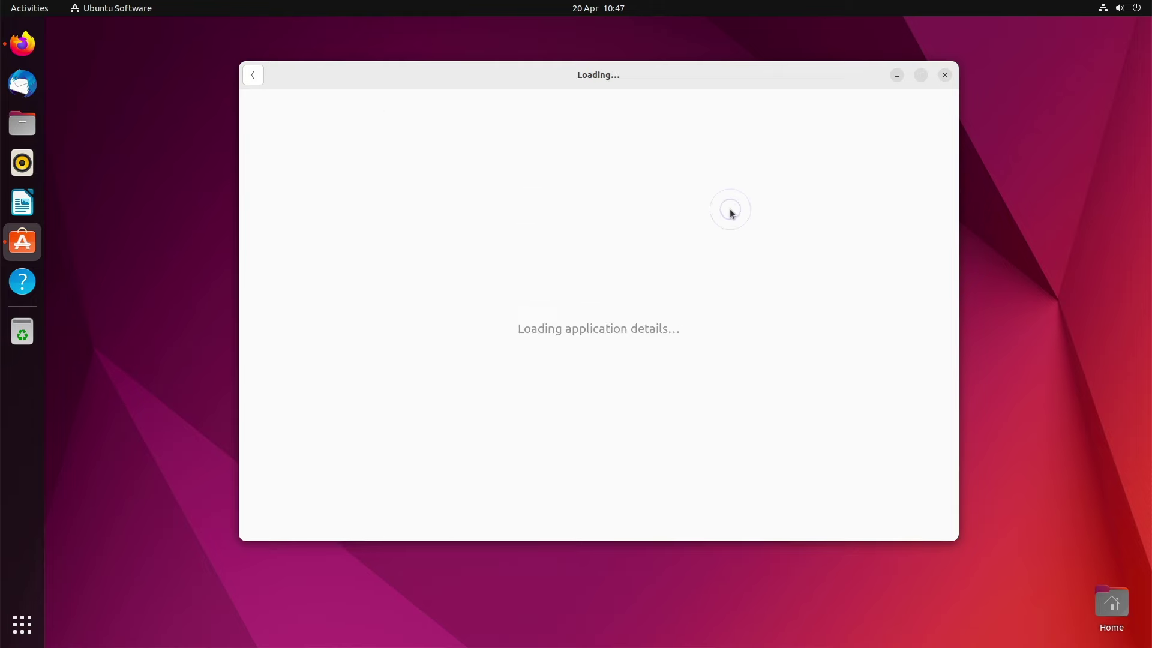
{"action": "left_click", "coordinate": [250, 79]}
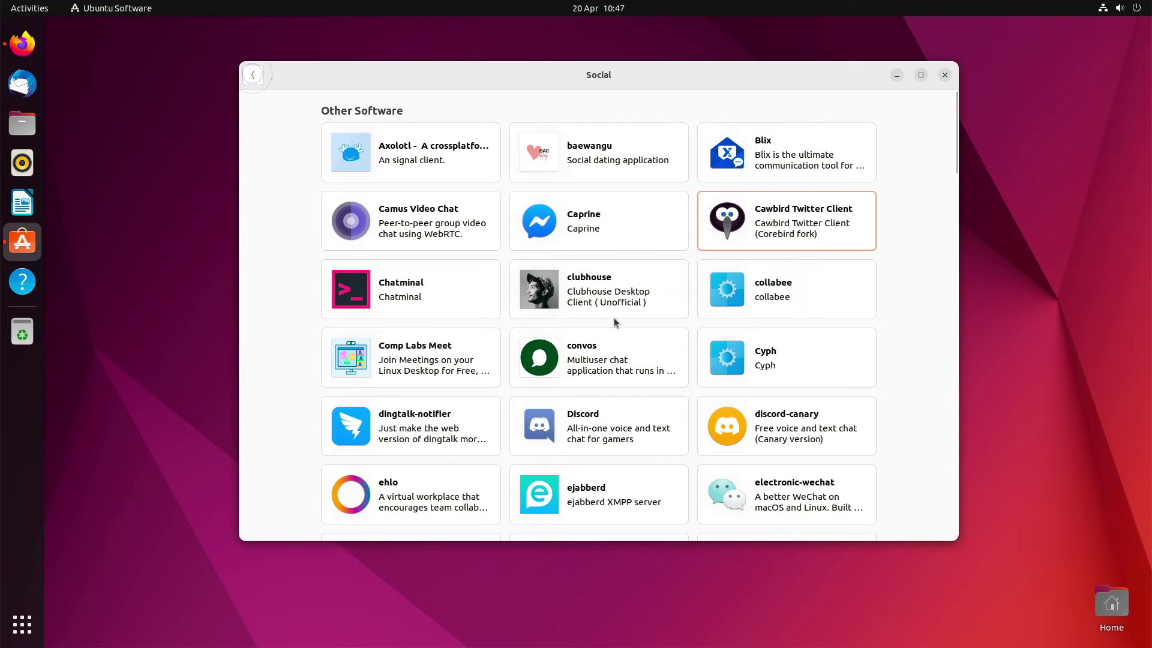
{"action": "left_click", "coordinate": [899, 75]}
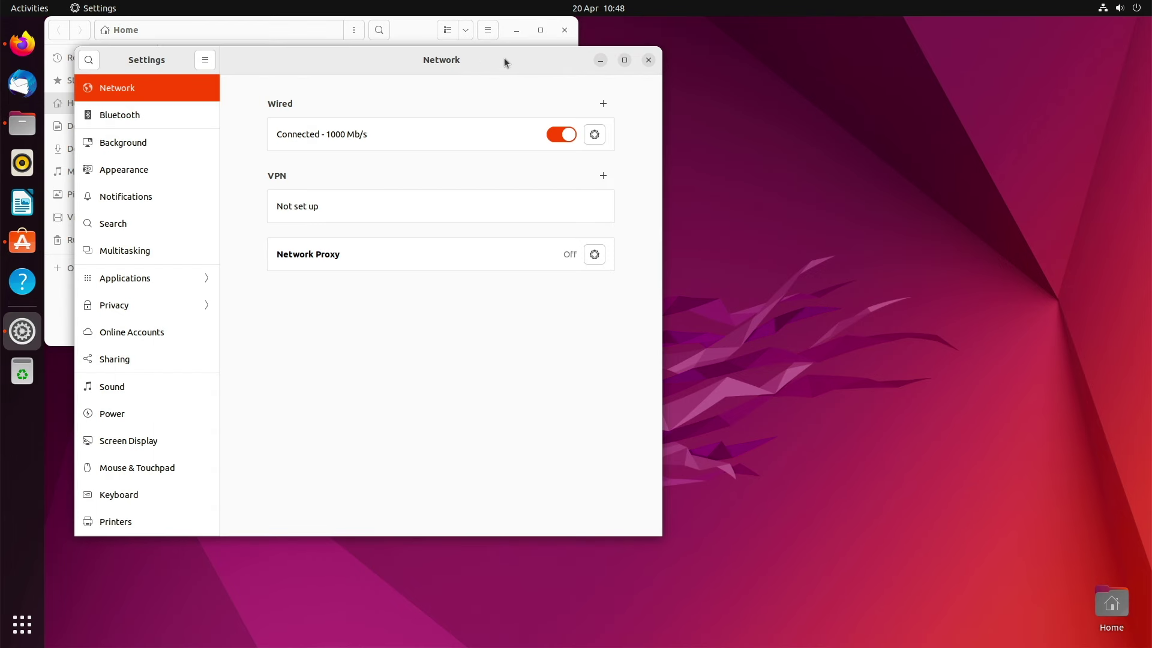
Move Settings aside, open Appearance, and try the blue, teal and sage accent colours
{"action": "left_click_drag", "start_coordinate": [504, 59], "coordinate": [979, 77]}
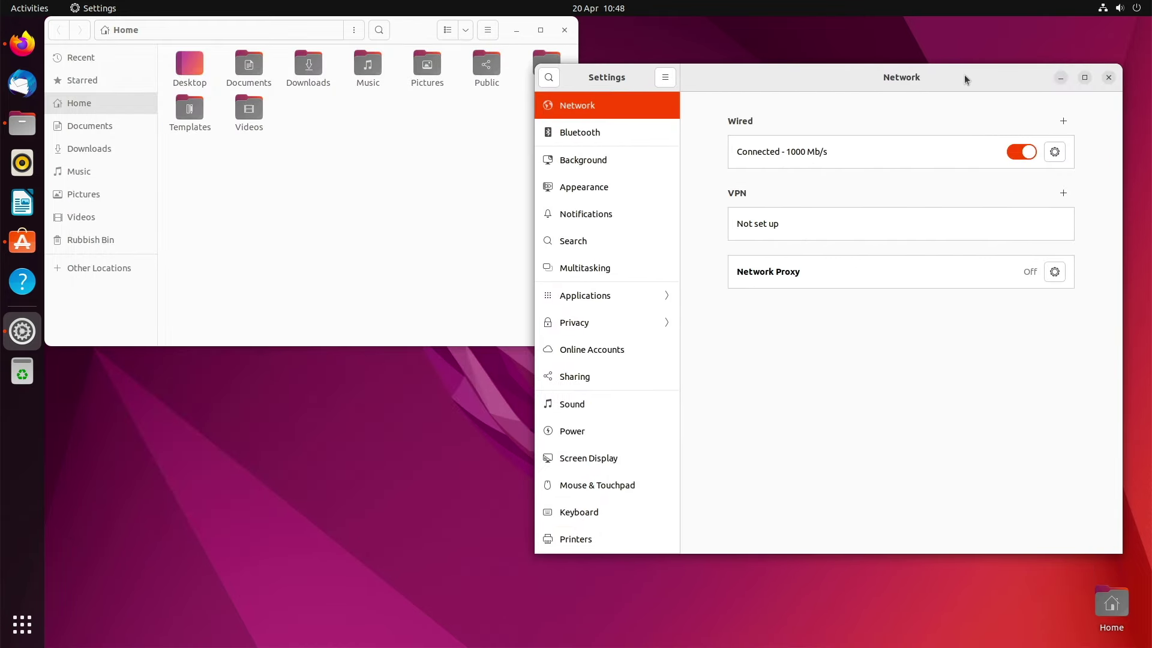
{"action": "left_click", "coordinate": [591, 188]}
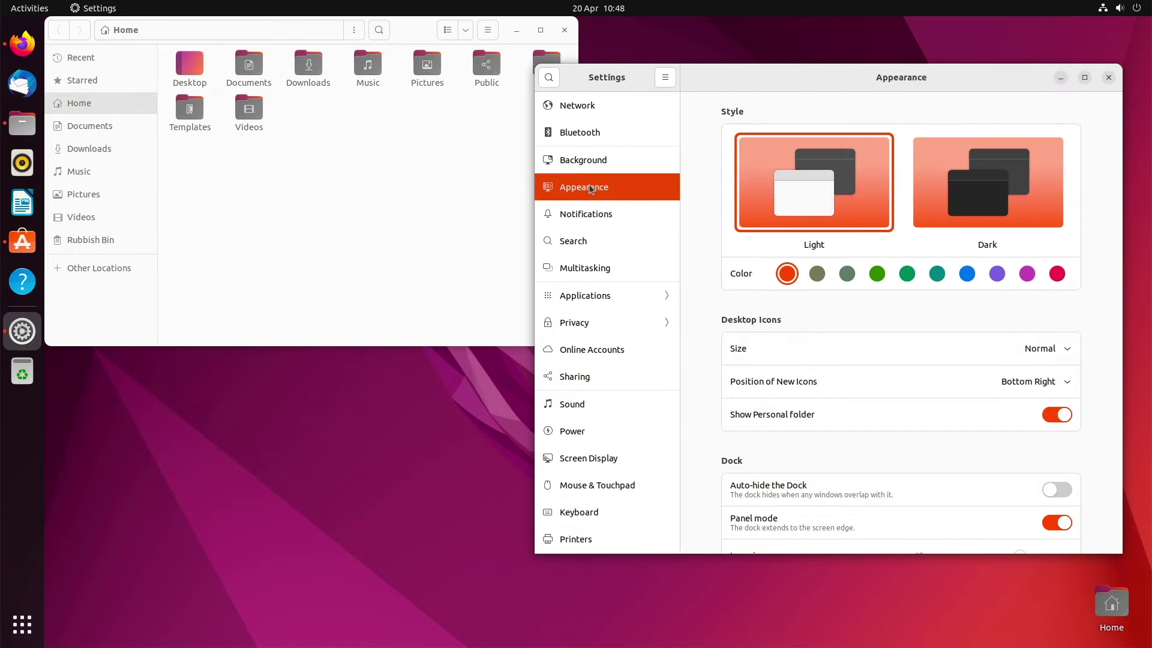
{"action": "left_click", "coordinate": [966, 274]}
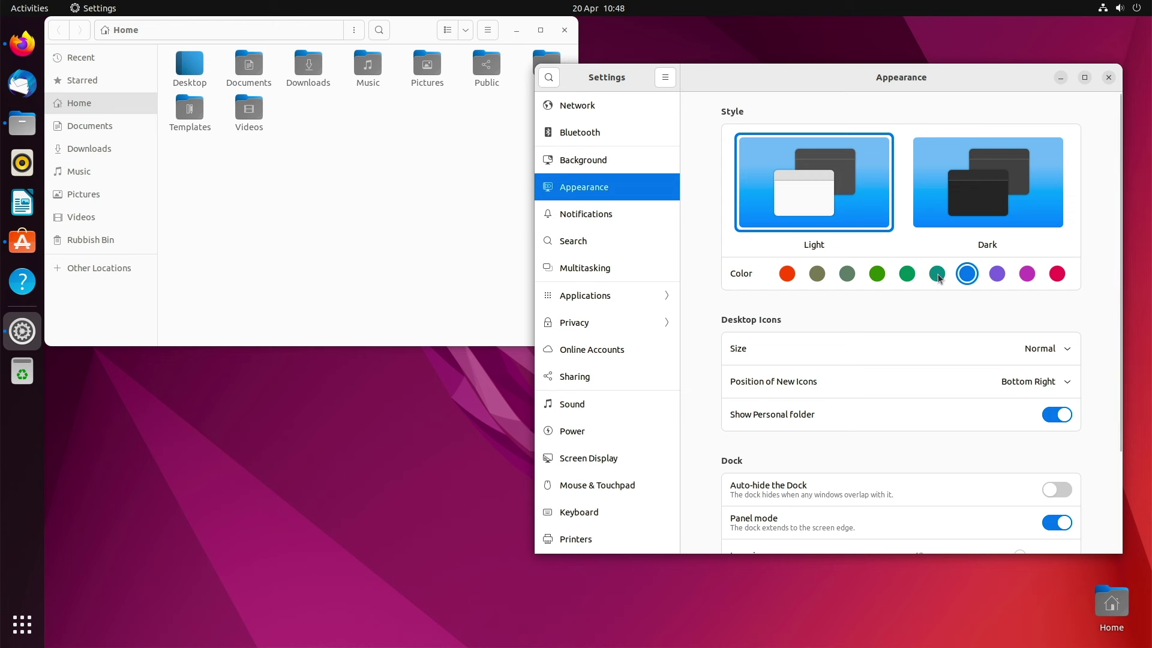
{"action": "left_click", "coordinate": [939, 277]}
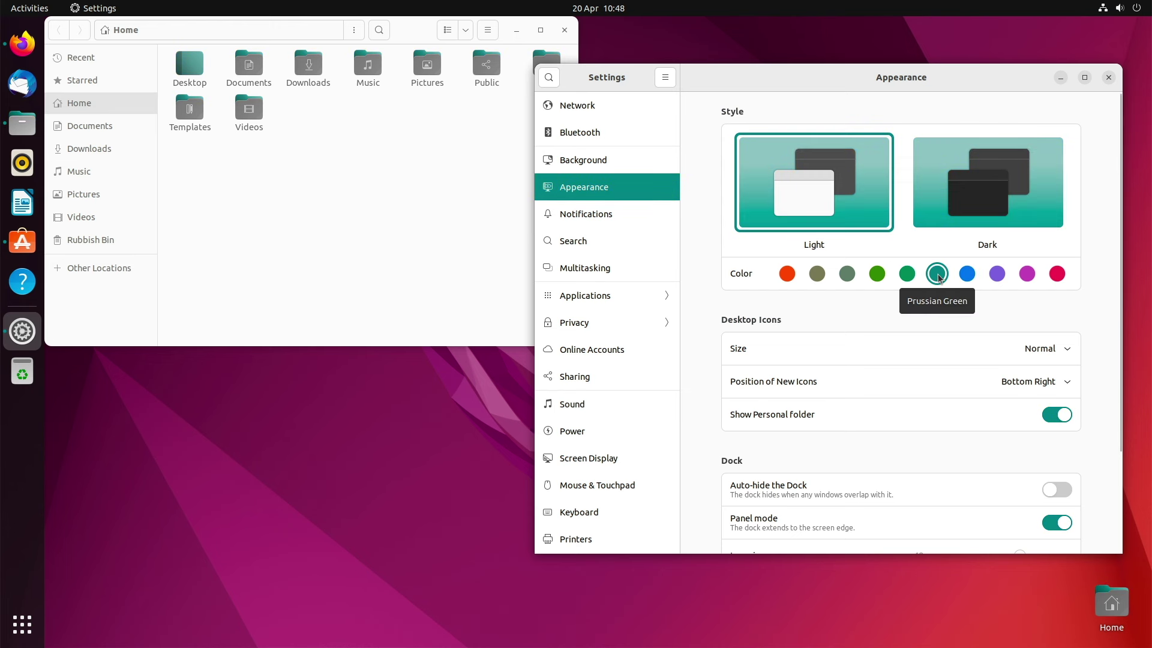
{"action": "left_click", "coordinate": [848, 274]}
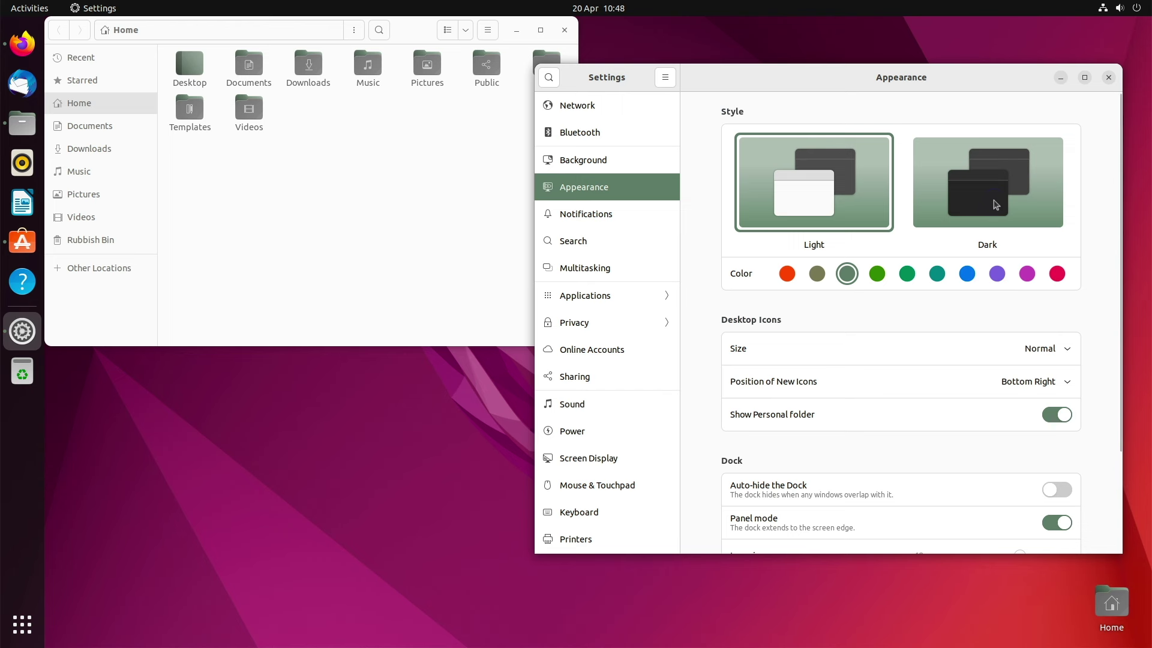
Try Dark style with purple, magenta, red and olive accents, ending on orange with Light style
{"action": "left_click", "coordinate": [997, 205]}
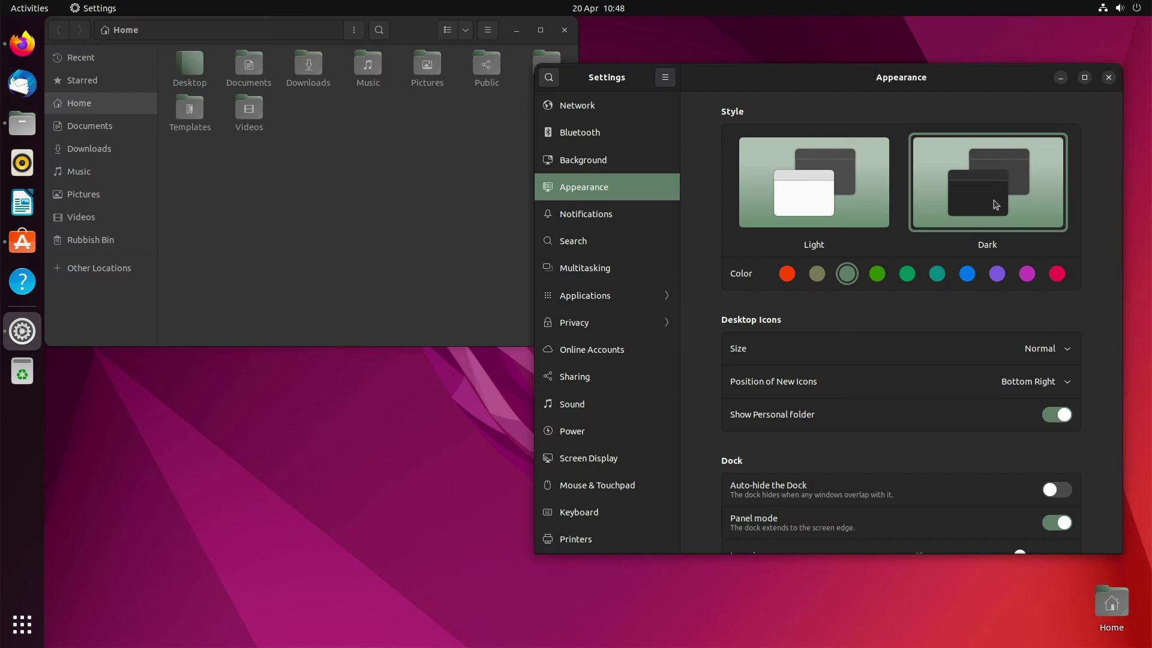
{"action": "left_click", "coordinate": [997, 274]}
{"action": "left_click", "coordinate": [1025, 275]}
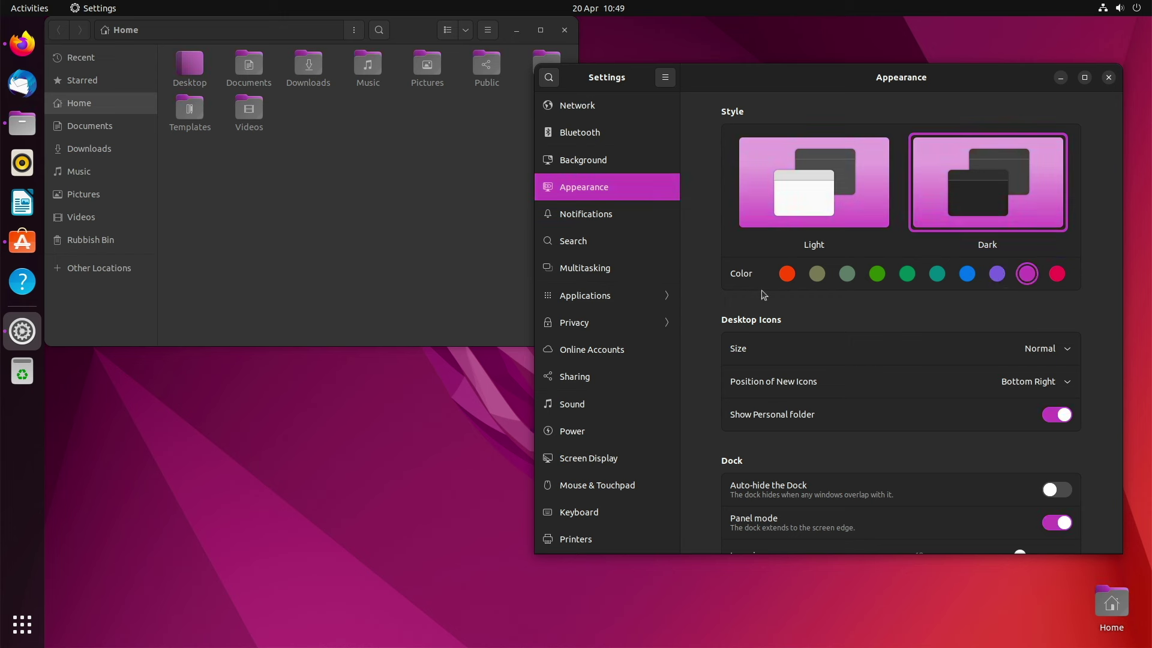
{"action": "left_click", "coordinate": [1061, 274]}
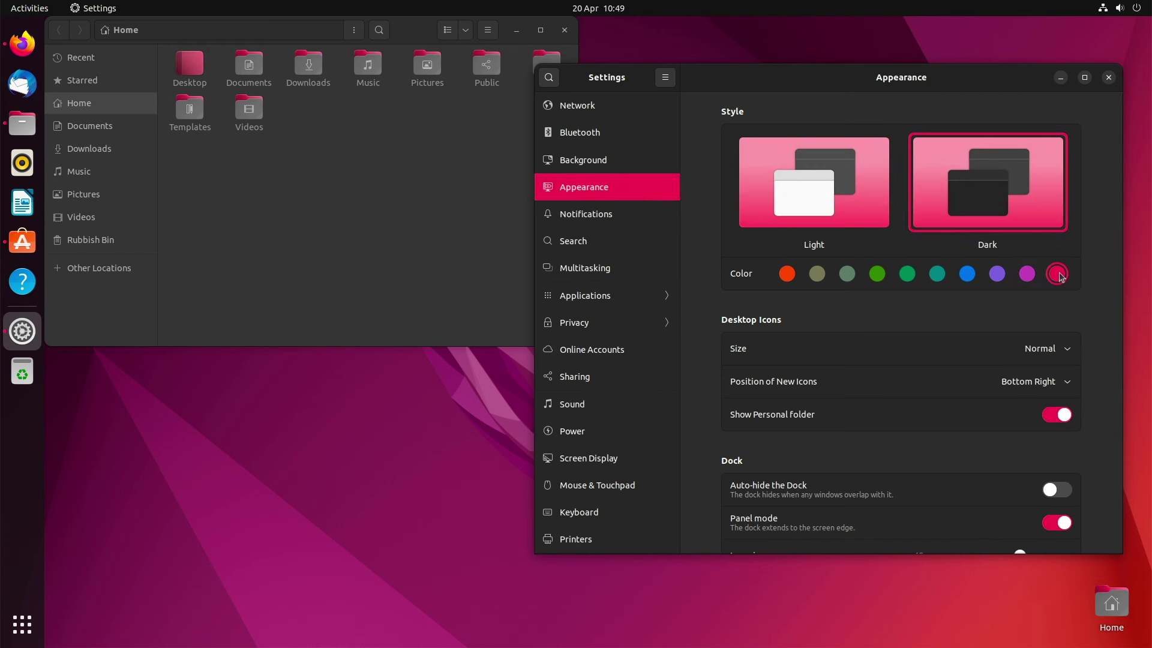
{"action": "left_click", "coordinate": [875, 275]}
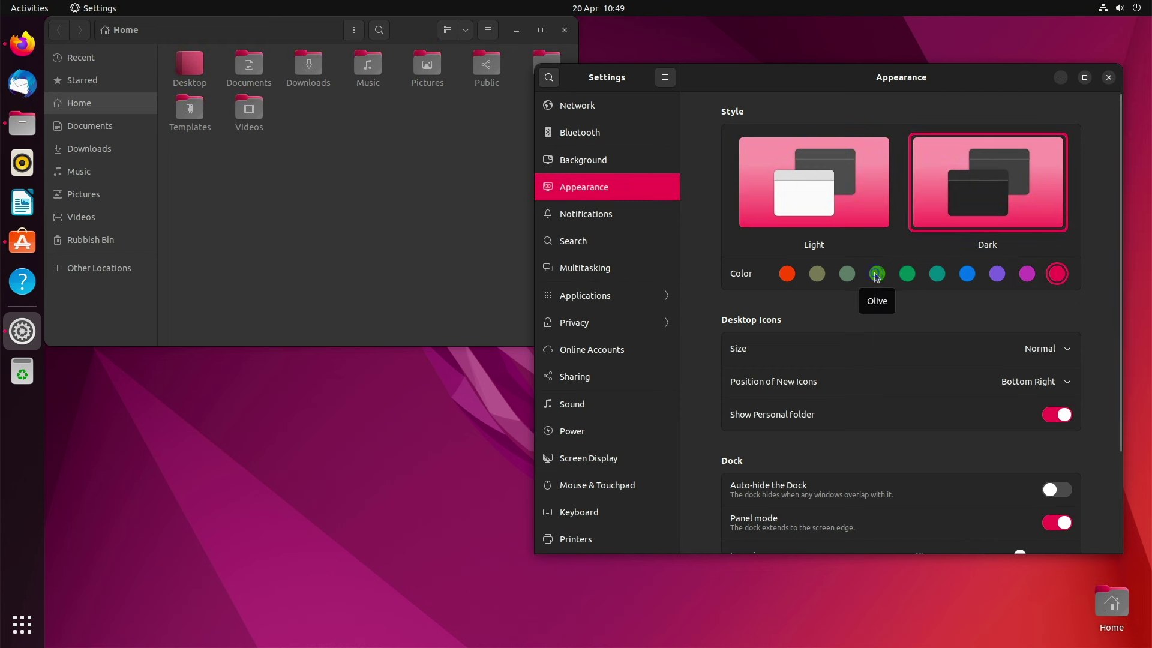
{"action": "left_click", "coordinate": [786, 274]}
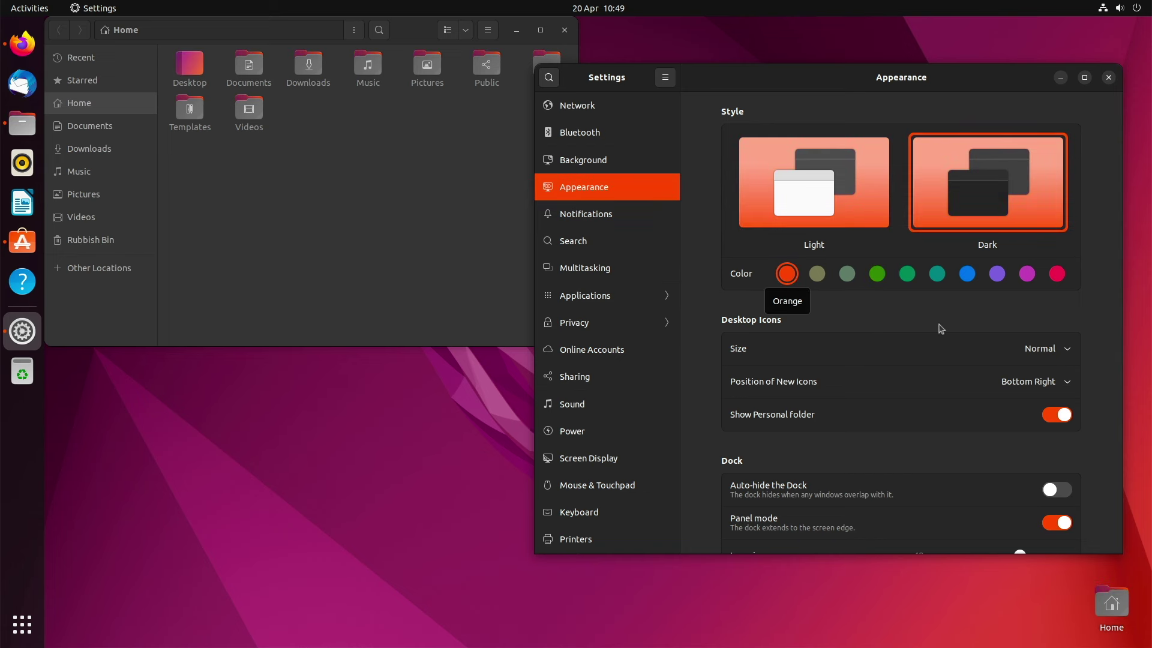
{"action": "left_click", "coordinate": [823, 192]}
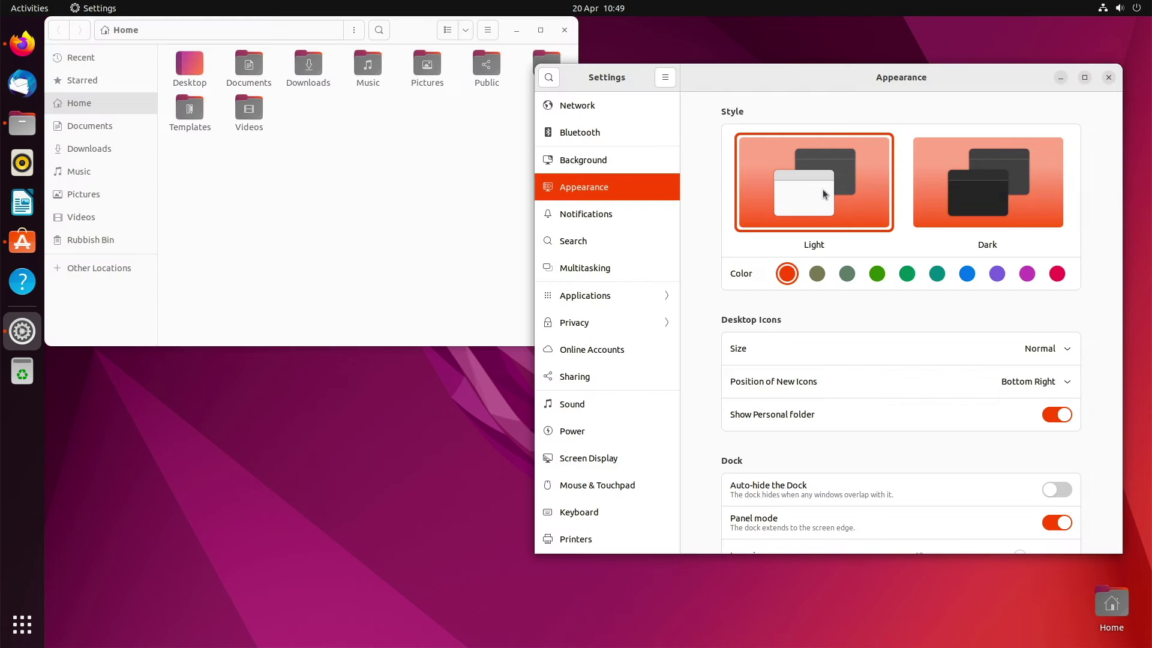
Set the dock to icon size 56 at the Bottom, with Panel mode back on
{"action": "scroll", "coordinate": [940, 460], "scroll_direction": "down", "scroll_amount": 3}
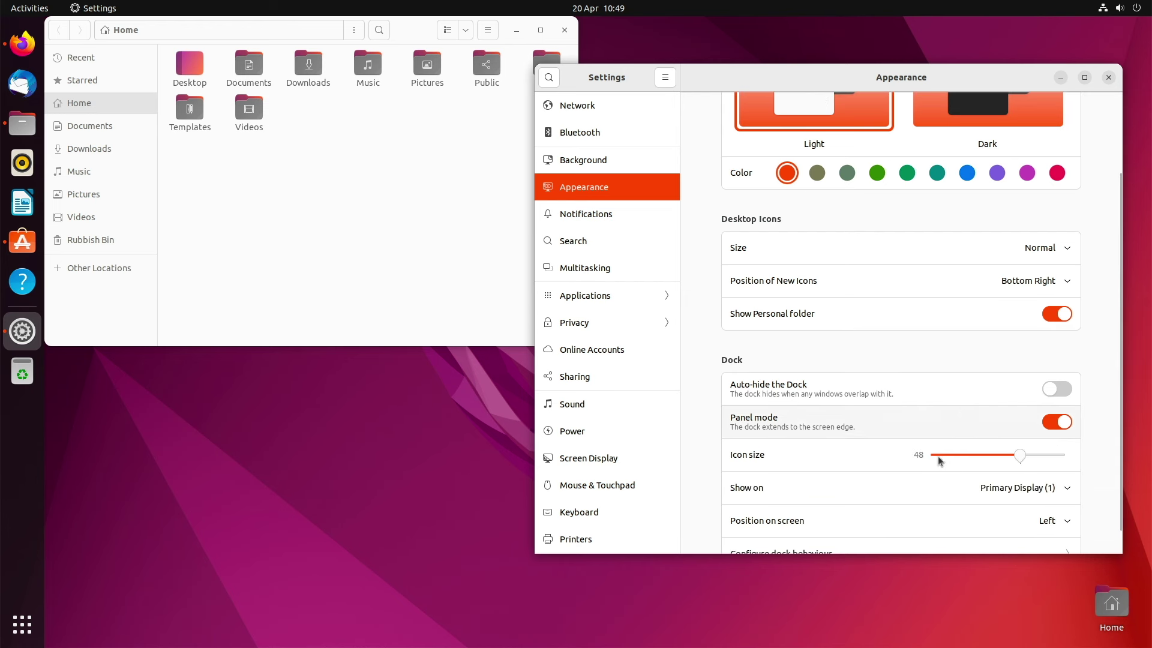
{"action": "left_click", "coordinate": [1055, 423]}
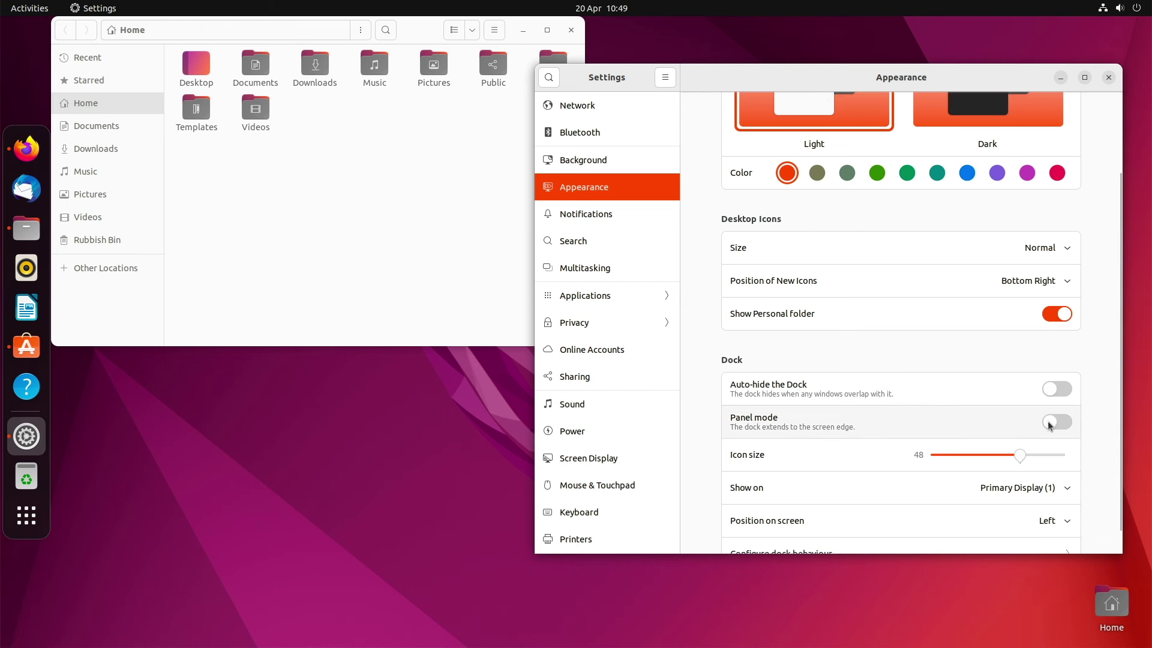
{"action": "left_click", "coordinate": [1045, 455]}
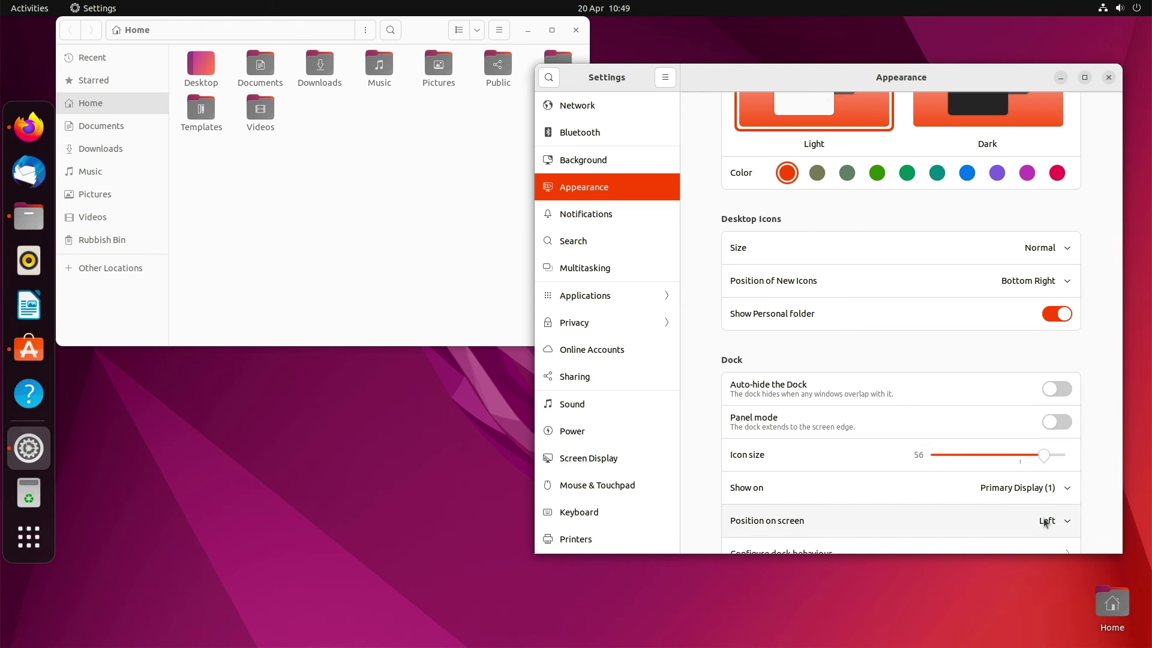
{"action": "left_click", "coordinate": [1045, 521]}
{"action": "left_click", "coordinate": [1030, 466]}
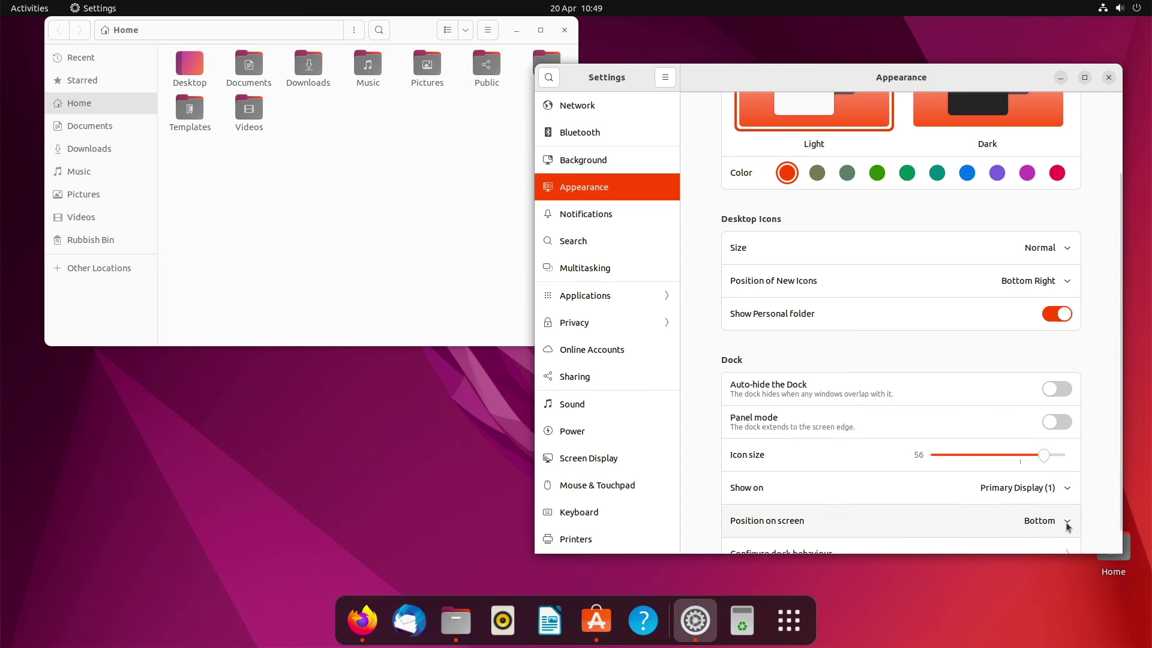
{"action": "left_click", "coordinate": [1057, 421]}
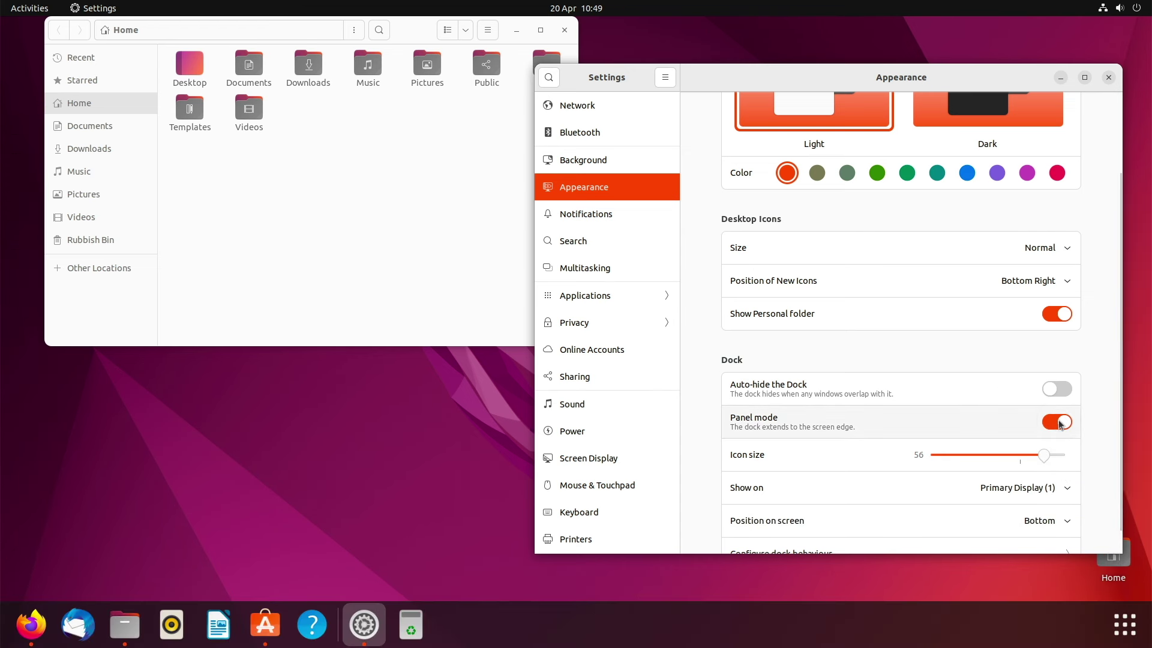
{"action": "left_click", "coordinate": [1045, 522]}
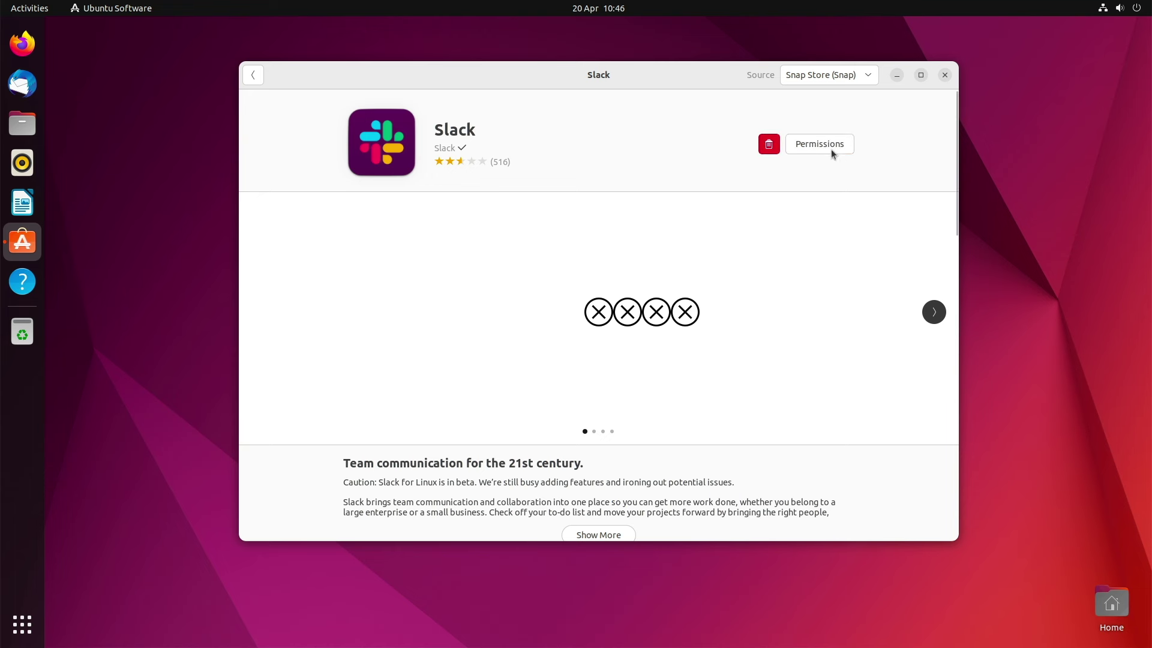
Review Slack's permissions, then launch Slack from the app grid and start browser sign-in
{"action": "left_click", "coordinate": [832, 147]}
{"action": "left_click", "coordinate": [439, 112]}
{"action": "left_click", "coordinate": [22, 624]}
{"action": "scroll", "coordinate": [279, 408], "scroll_direction": "down", "scroll_amount": 1}
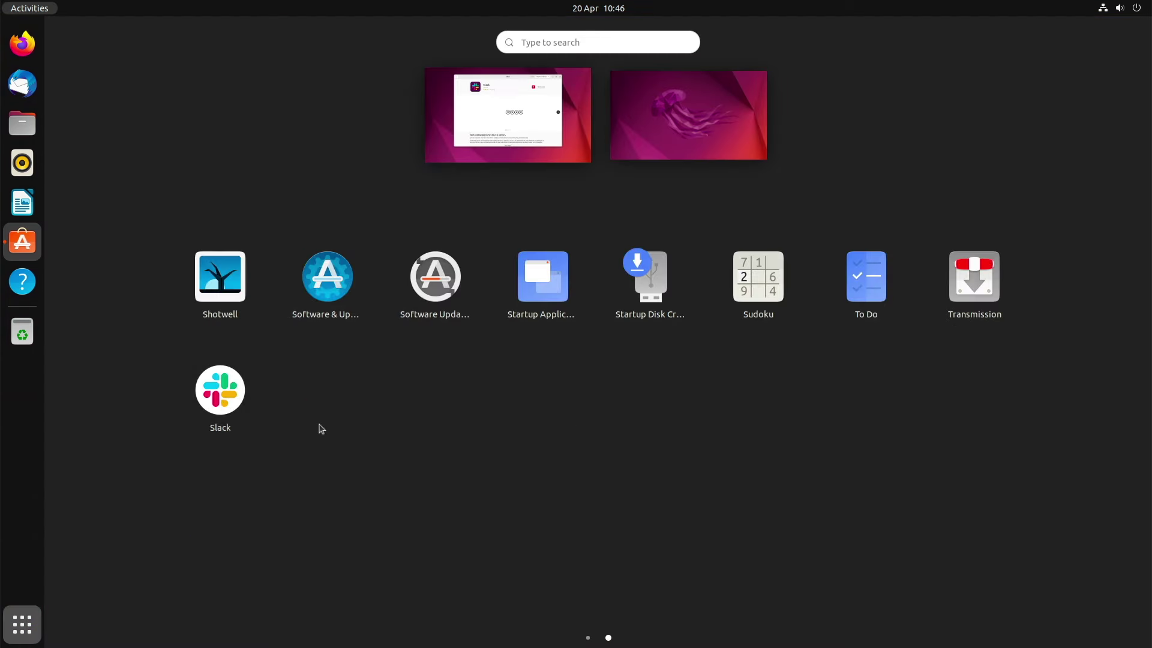
{"action": "left_click", "coordinate": [220, 390]}
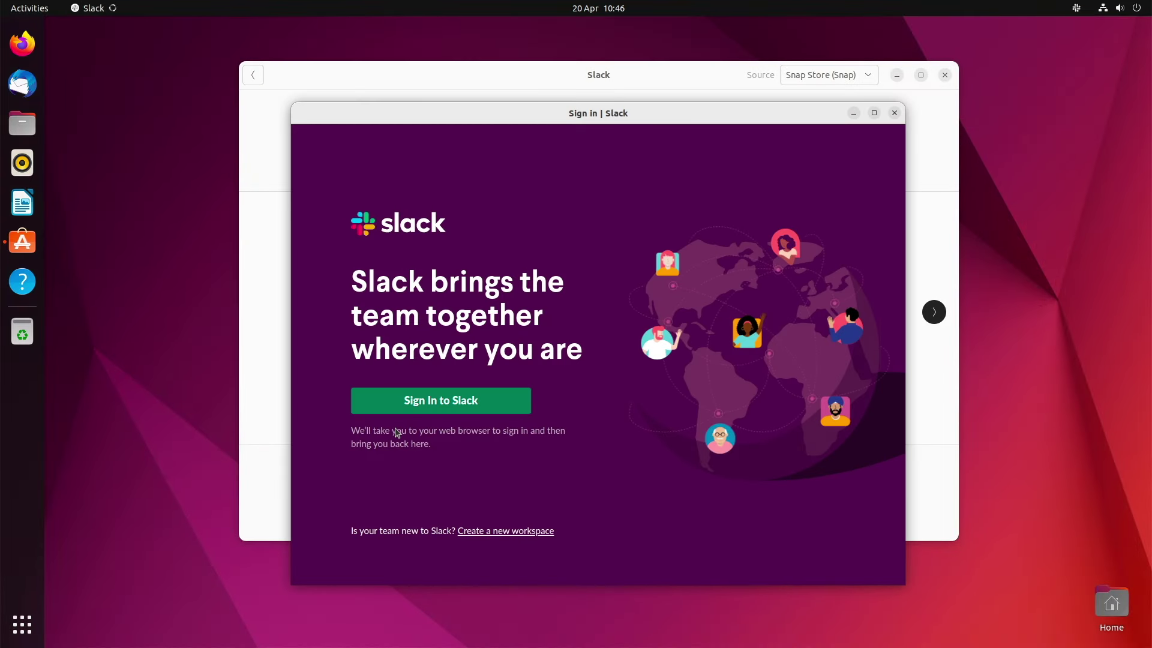
{"action": "left_click", "coordinate": [445, 410]}
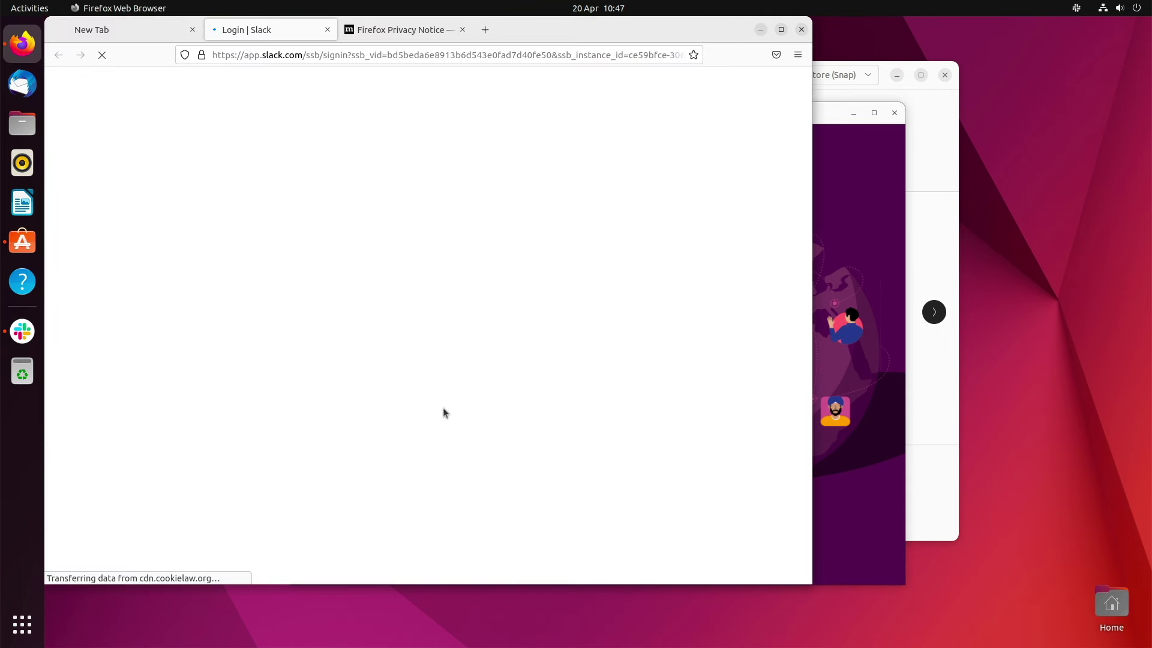
Close the Slack login and privacy tabs, minimise Firefox, and close Slack's sign-in window
{"action": "left_click", "coordinate": [328, 30]}
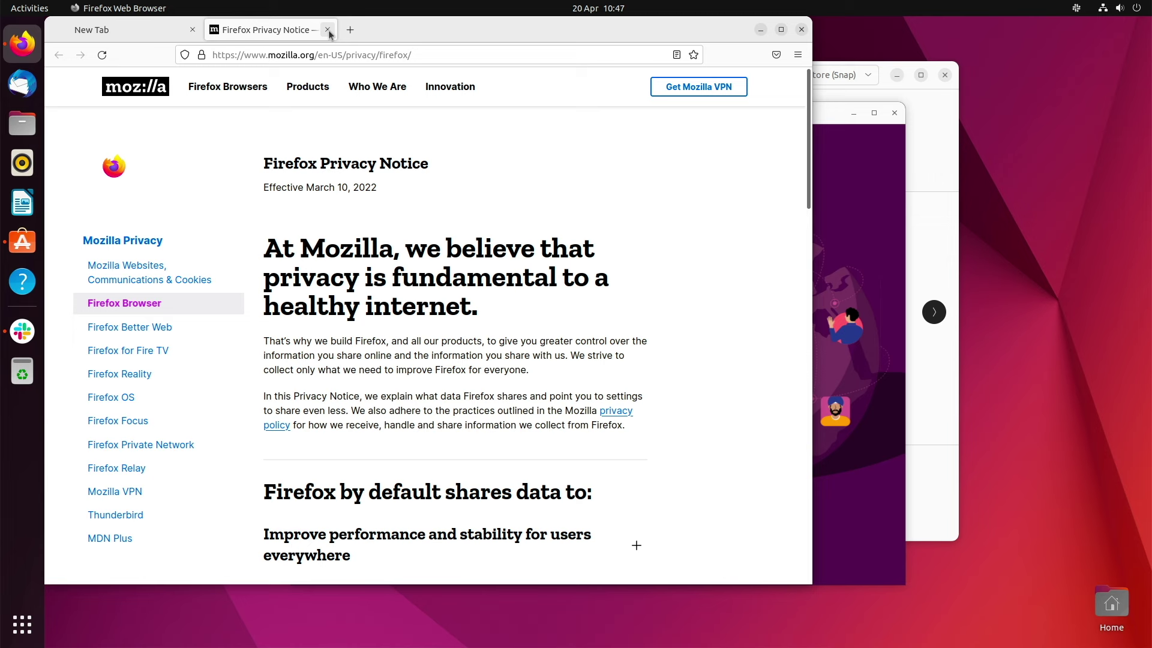
{"action": "left_click", "coordinate": [327, 30]}
{"action": "left_click", "coordinate": [760, 30]}
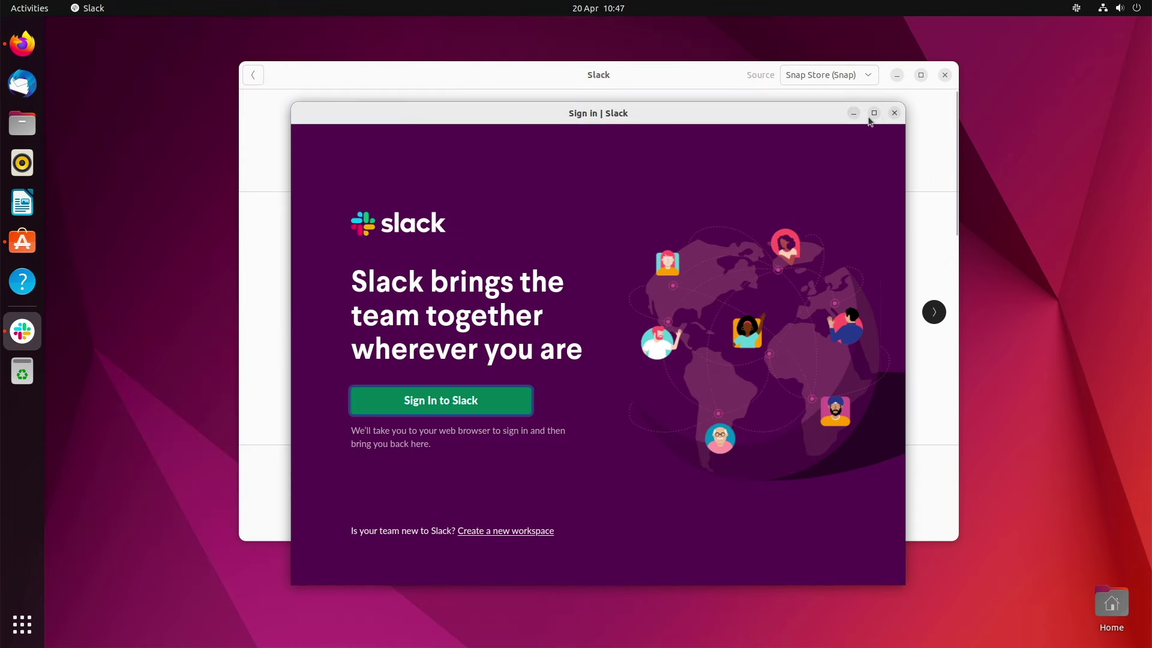
{"action": "left_click", "coordinate": [894, 113]}
{"action": "left_click", "coordinate": [253, 74]}
View the Social category and Cawbird Twitter Client, minimise the store, and open Home in Files
{"action": "scroll", "coordinate": [811, 380], "scroll_direction": "down", "scroll_amount": 1}
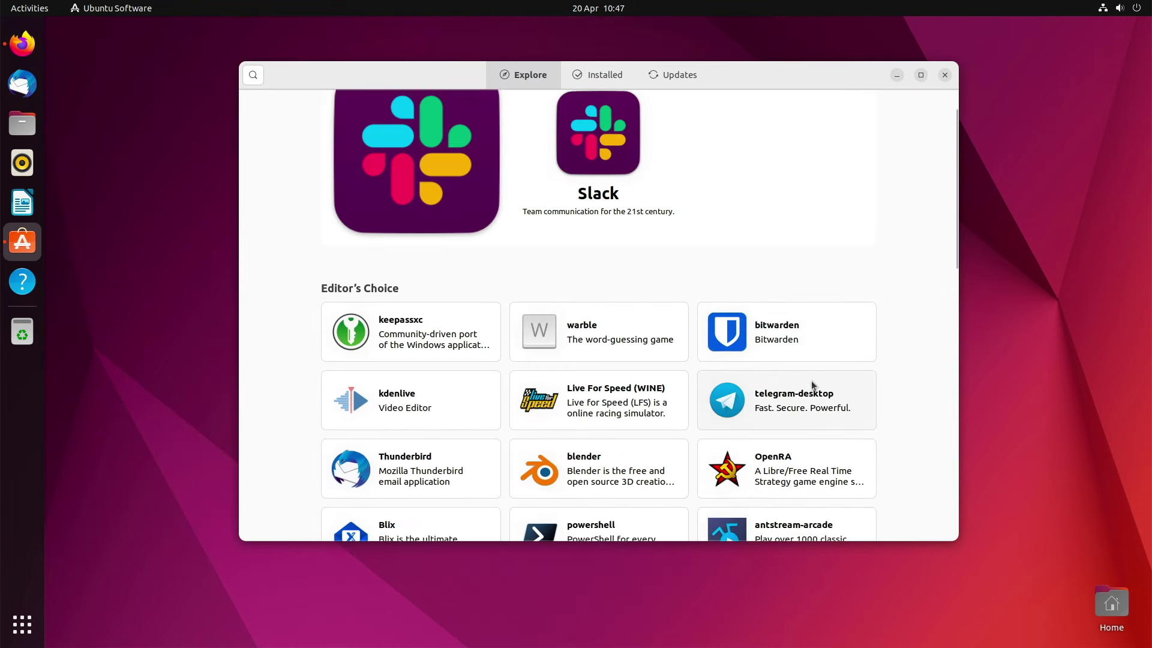
{"action": "scroll", "coordinate": [812, 385], "scroll_direction": "down", "scroll_amount": 7}
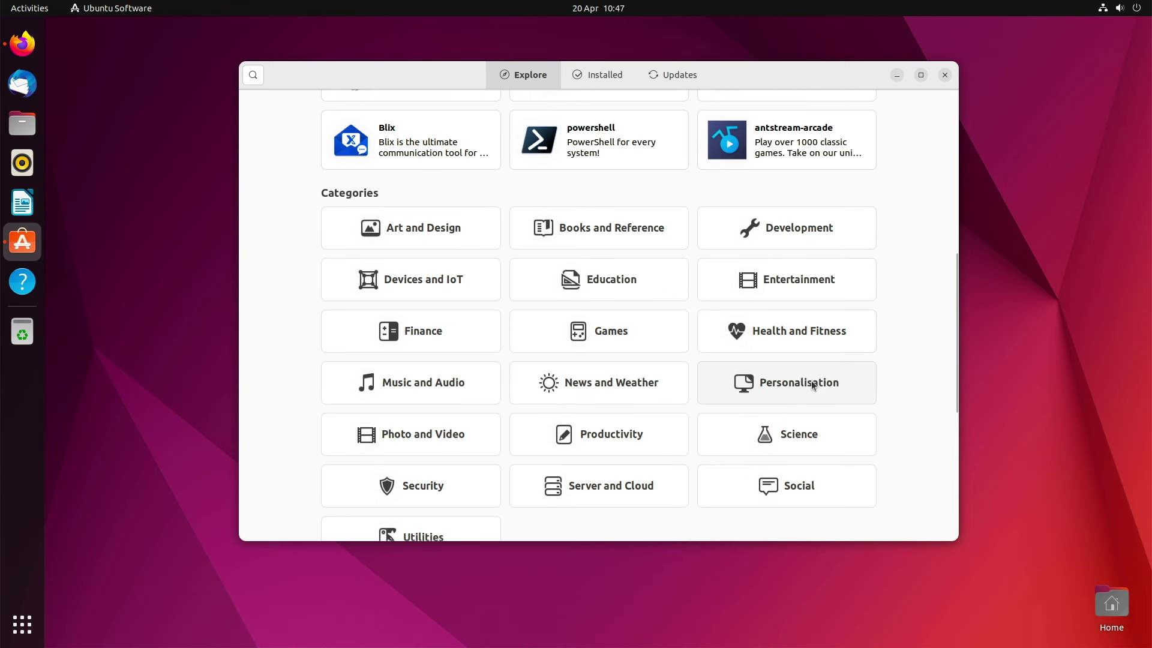
{"action": "left_click", "coordinate": [784, 489]}
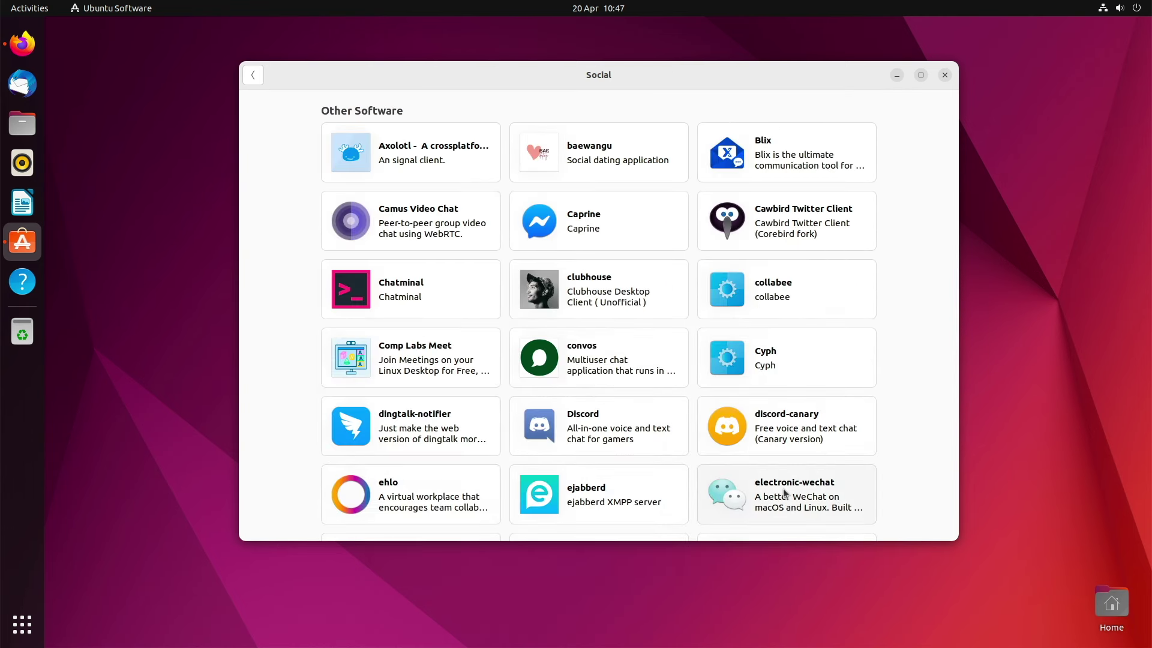
{"action": "left_click", "coordinate": [728, 213]}
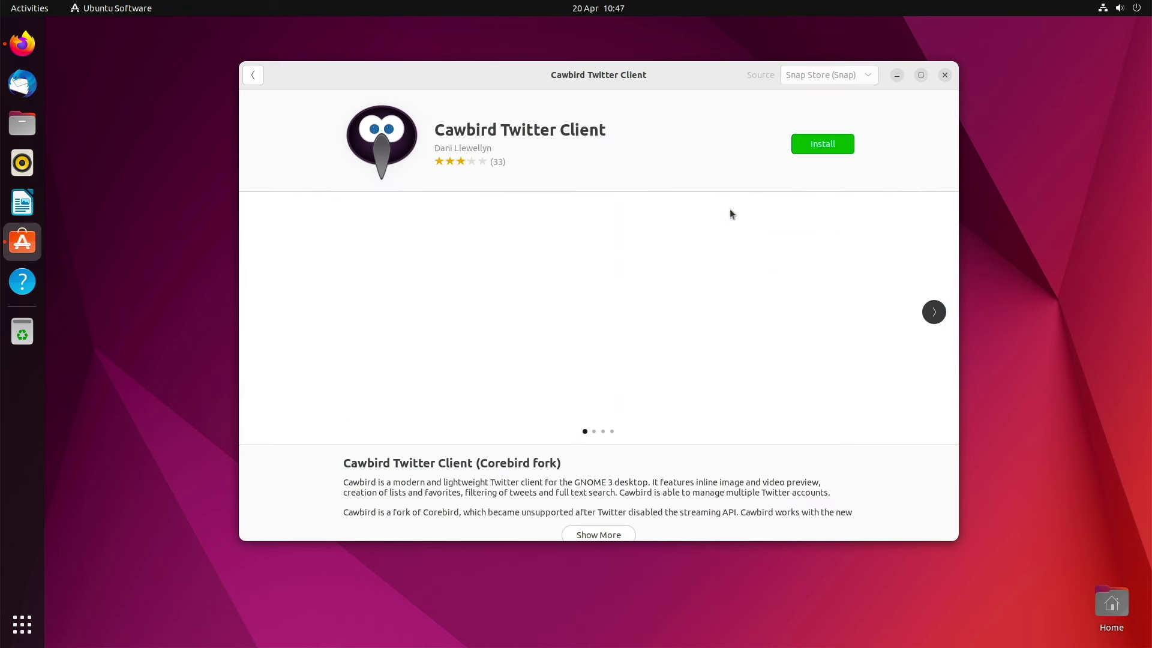
{"action": "left_click", "coordinate": [253, 74]}
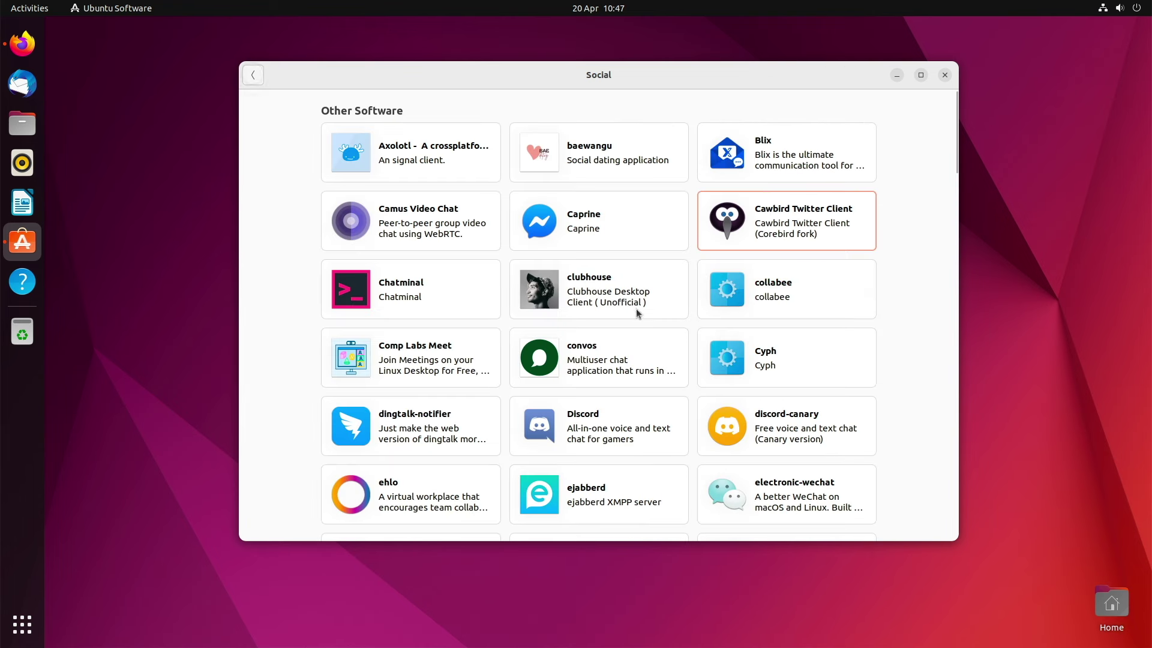
{"action": "left_click", "coordinate": [897, 74]}
{"action": "left_click", "coordinate": [22, 123]}
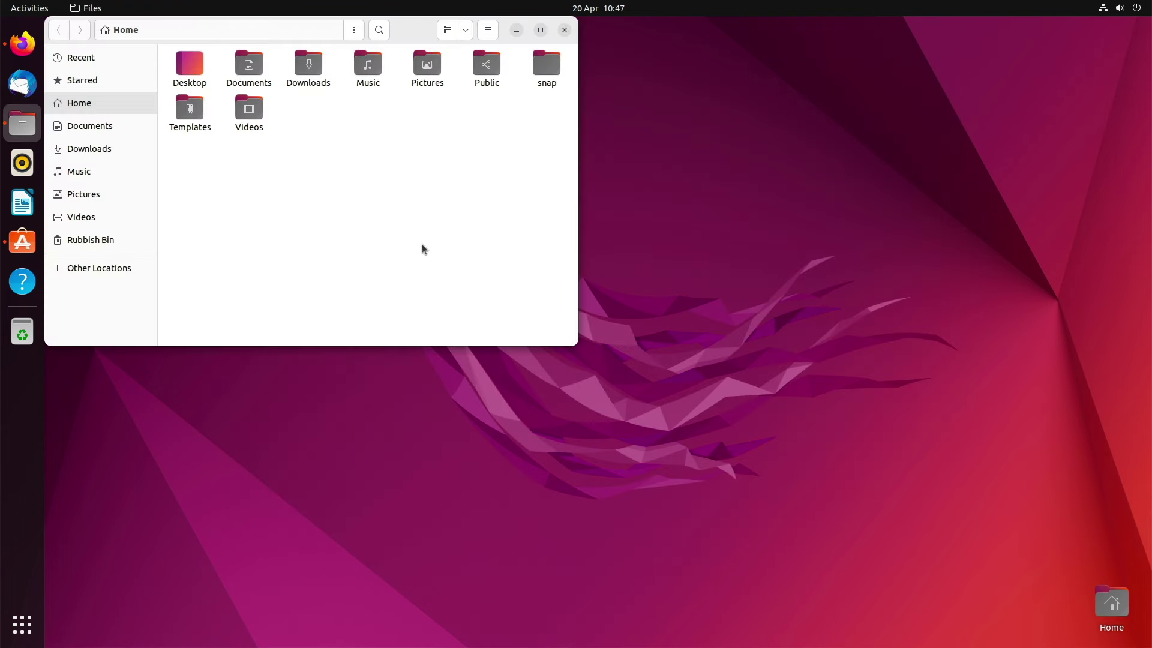
Launch Settings, move it right, open Appearance, and try blue, teal and sage green accents
{"action": "left_click", "coordinate": [22, 624]}
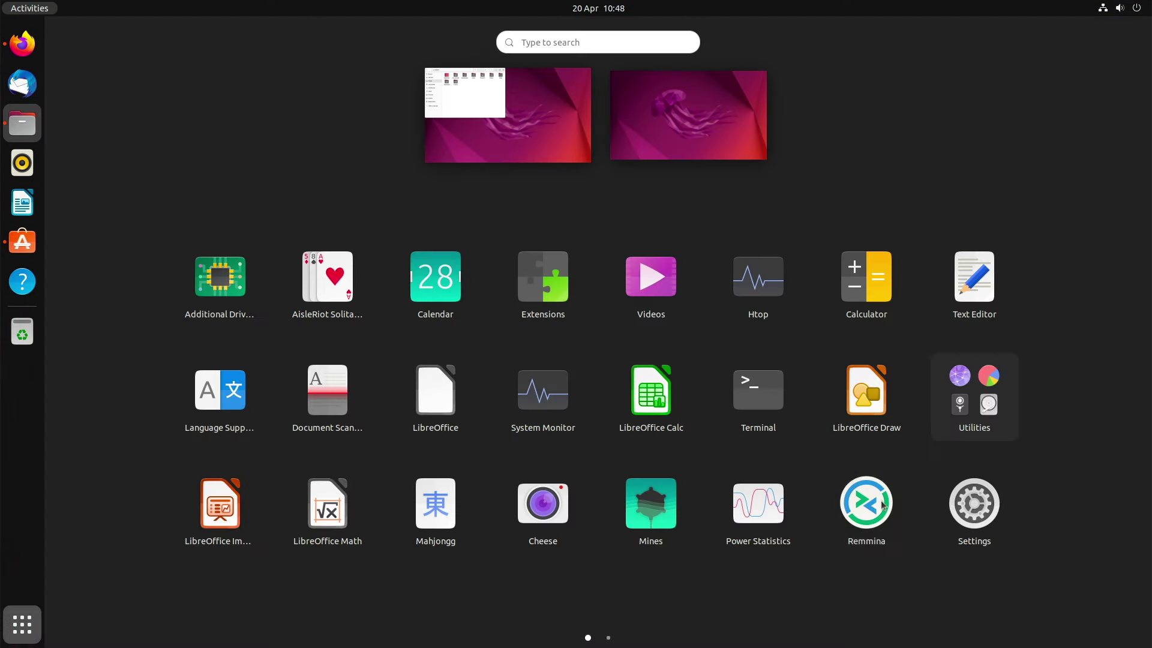
{"action": "left_click", "coordinate": [975, 510]}
{"action": "left_click_drag", "start_coordinate": [506, 54], "coordinate": [969, 70]}
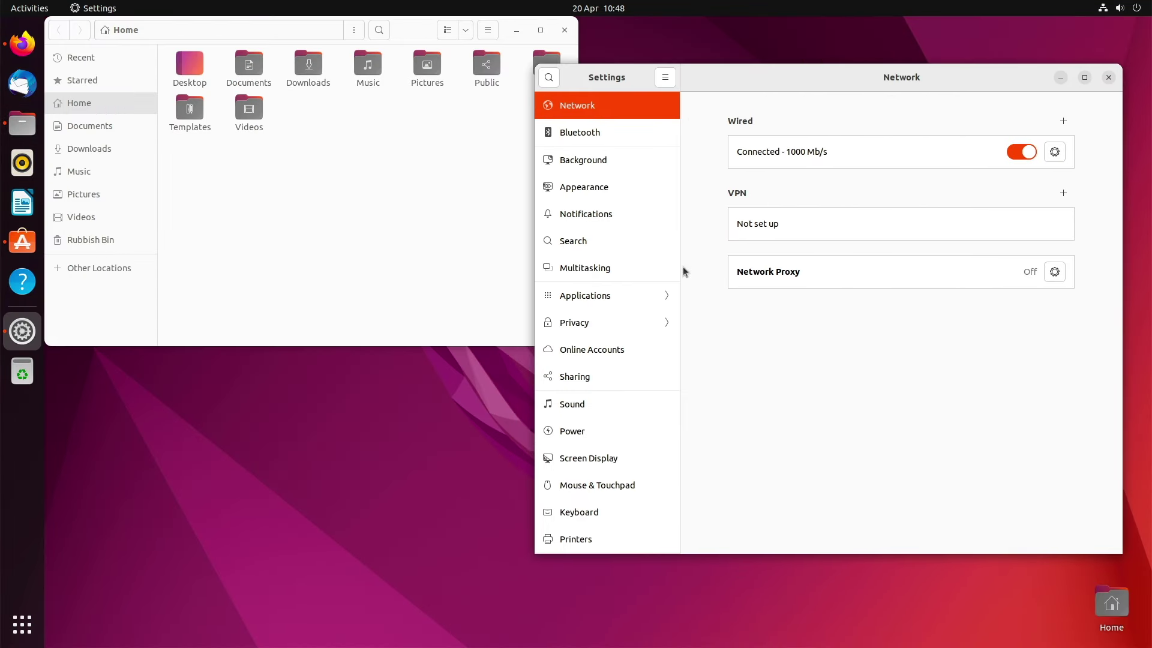
{"action": "left_click", "coordinate": [590, 188]}
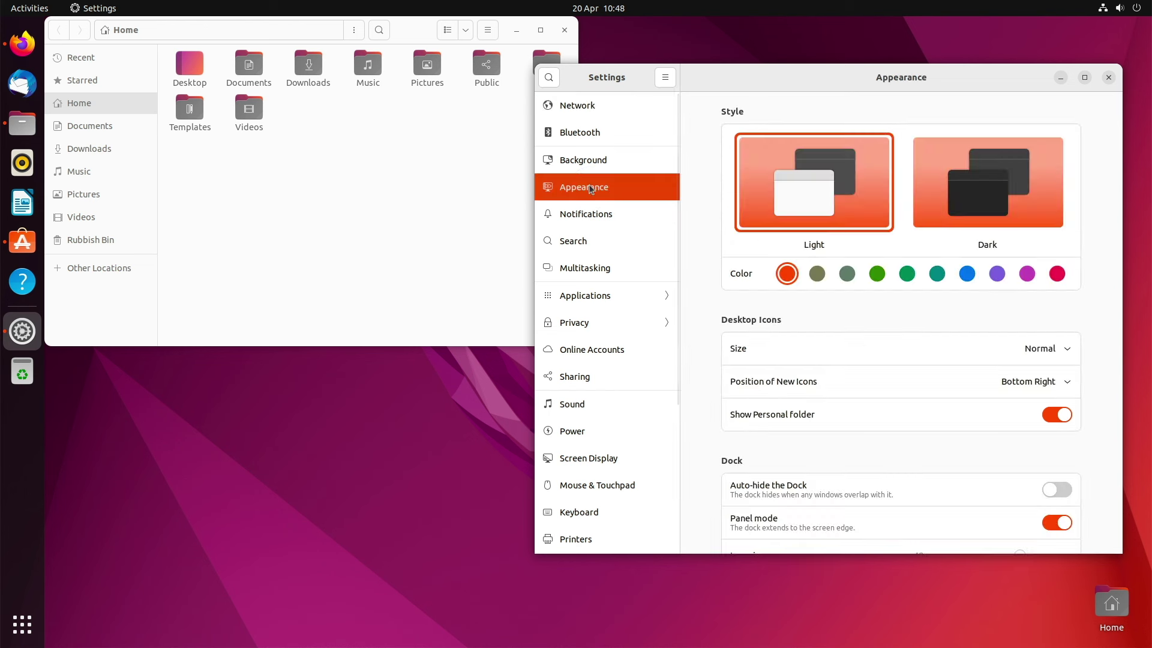
{"action": "left_click", "coordinate": [966, 278]}
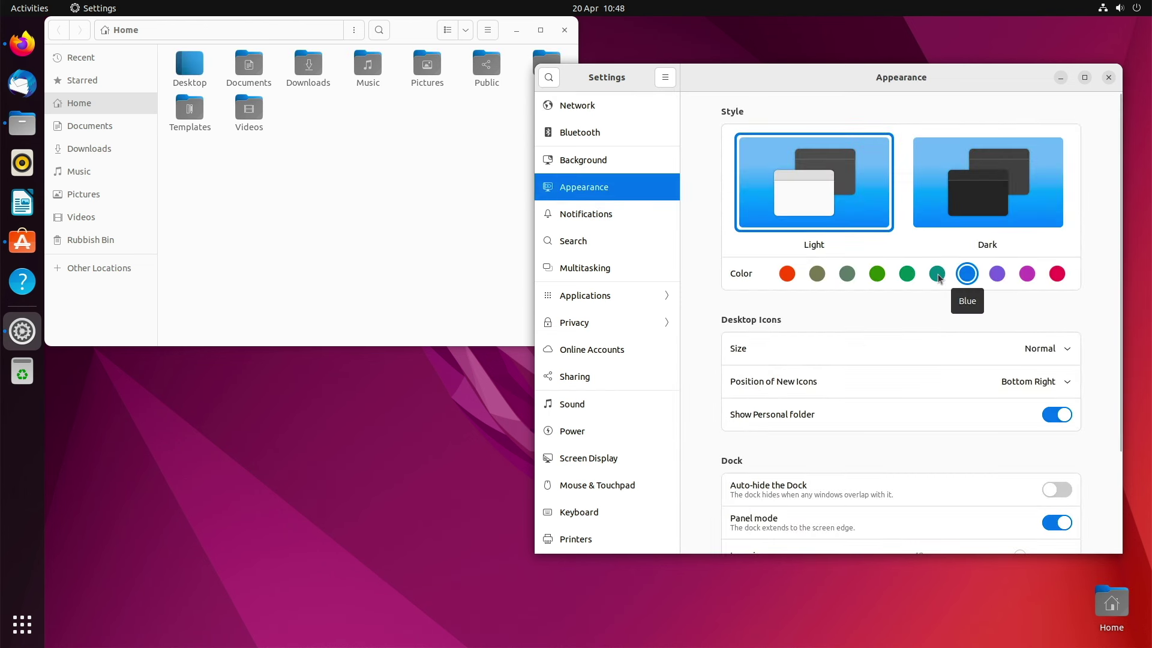
{"action": "left_click", "coordinate": [938, 276]}
{"action": "left_click", "coordinate": [848, 275]}
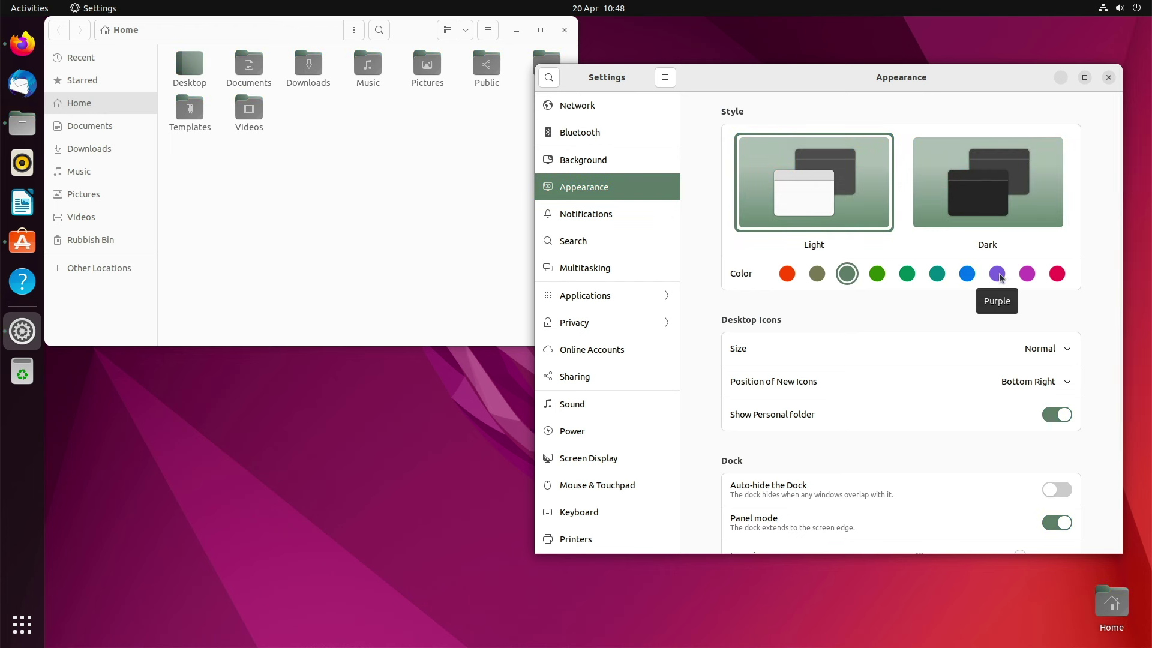
Try Dark style with purple, magenta, red and green accents, ending on orange with Light style
{"action": "left_click", "coordinate": [996, 204]}
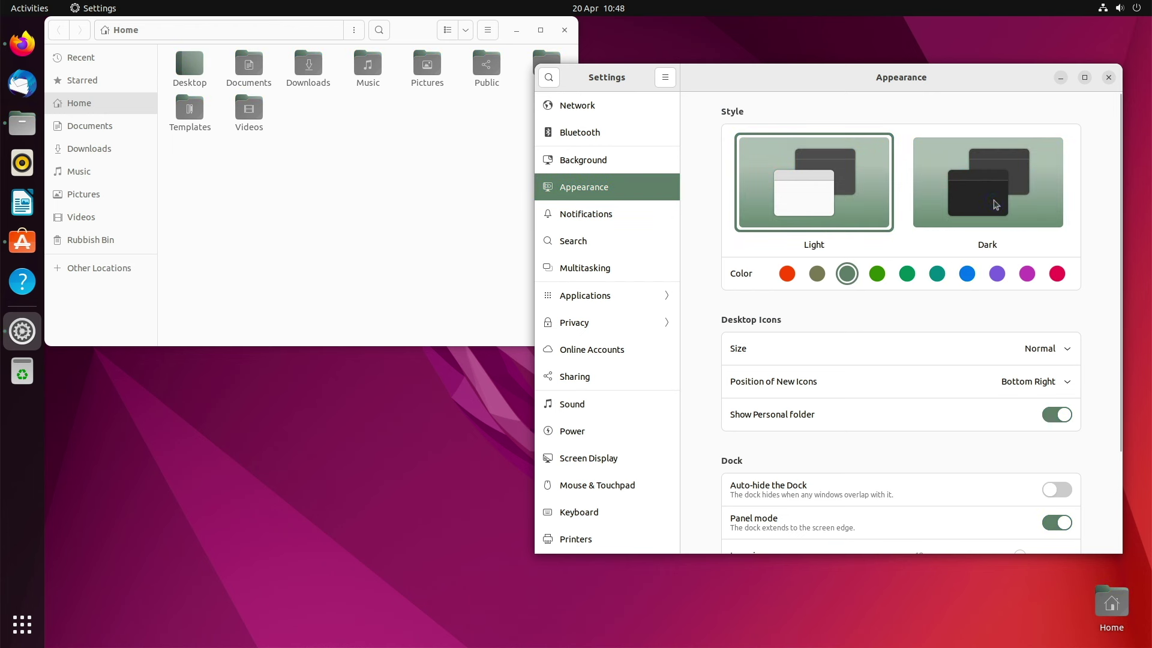
{"action": "left_click", "coordinate": [998, 276]}
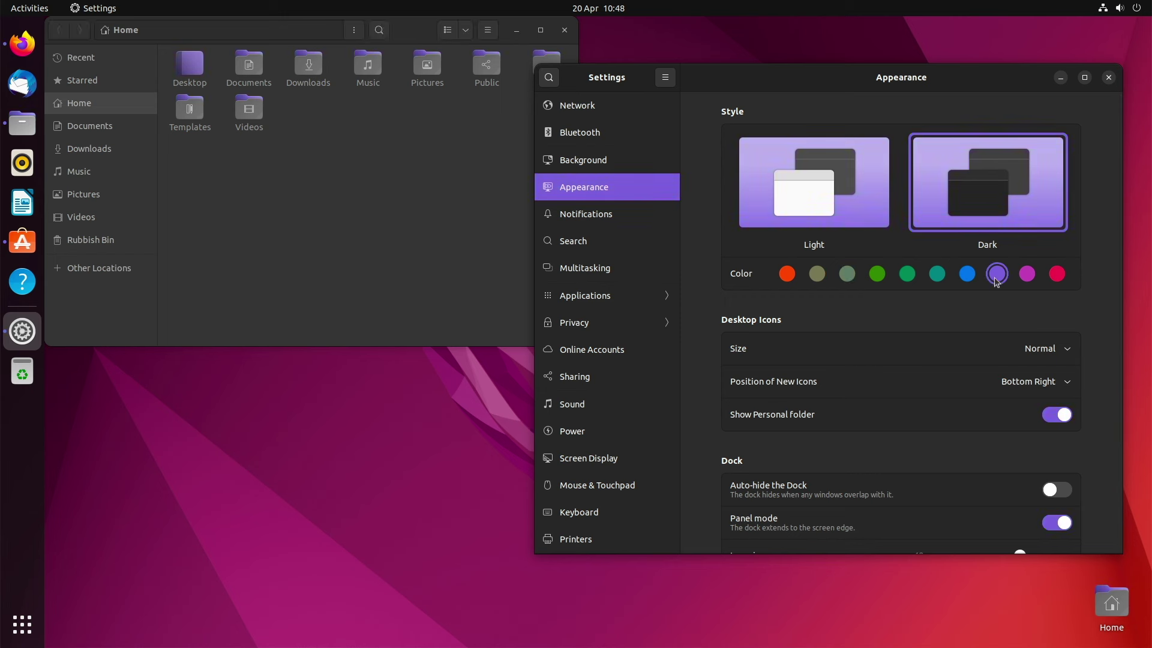
{"action": "left_click", "coordinate": [1026, 275]}
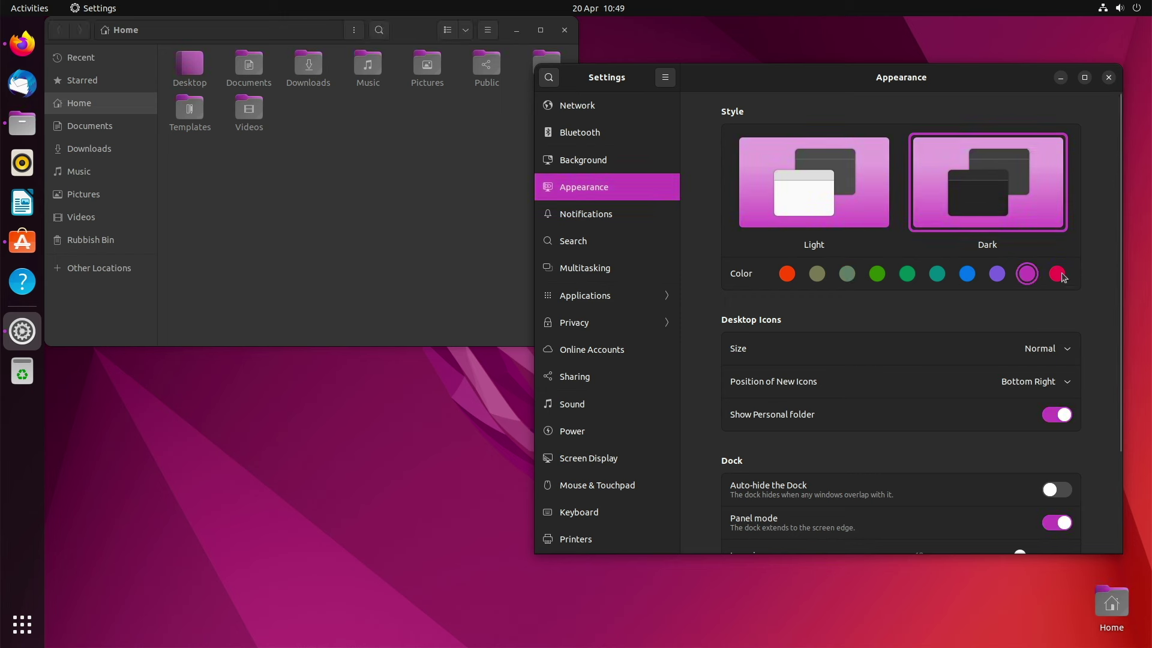
{"action": "left_click", "coordinate": [1057, 274]}
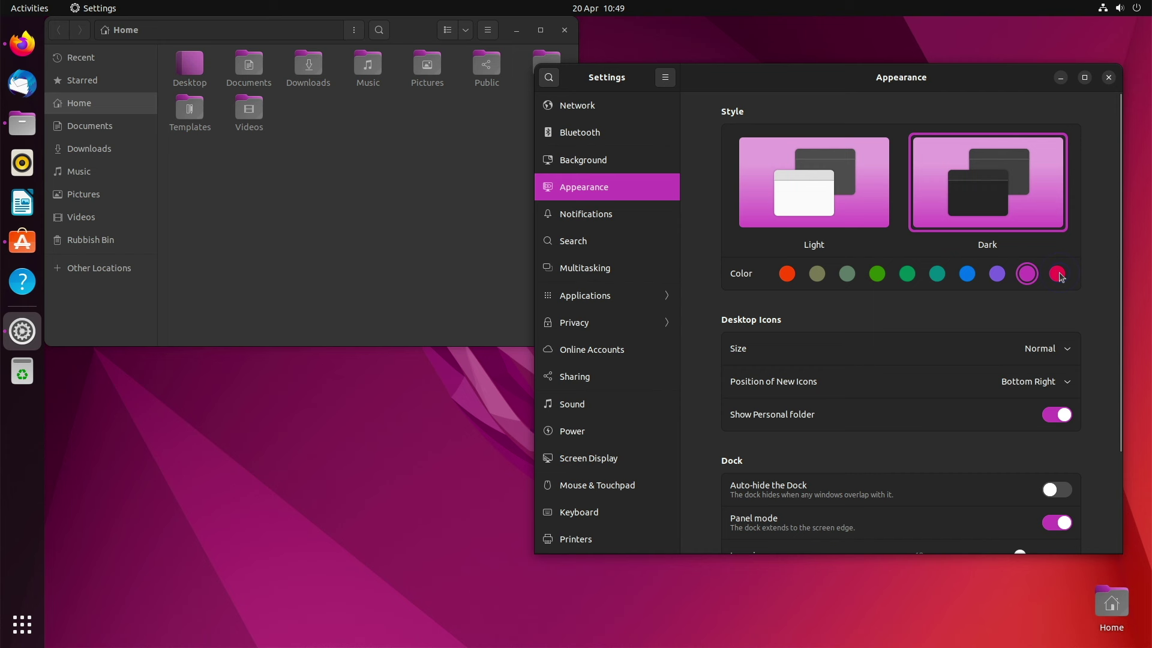
{"action": "left_click", "coordinate": [876, 274]}
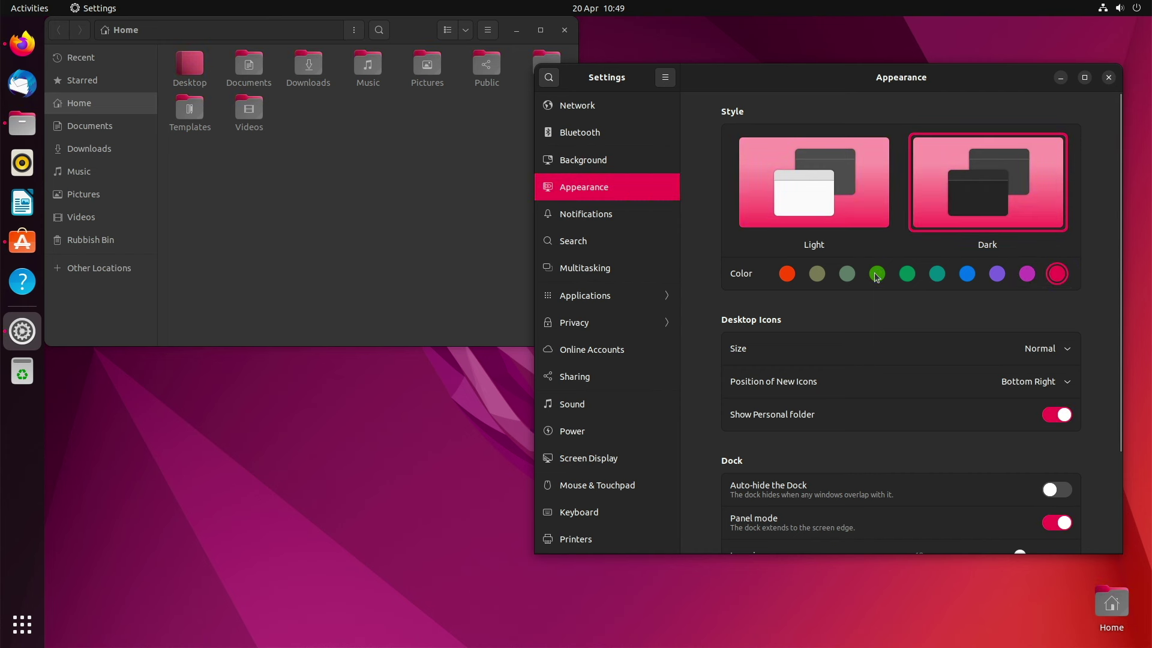
{"action": "left_click", "coordinate": [788, 274]}
{"action": "left_click", "coordinate": [825, 193]}
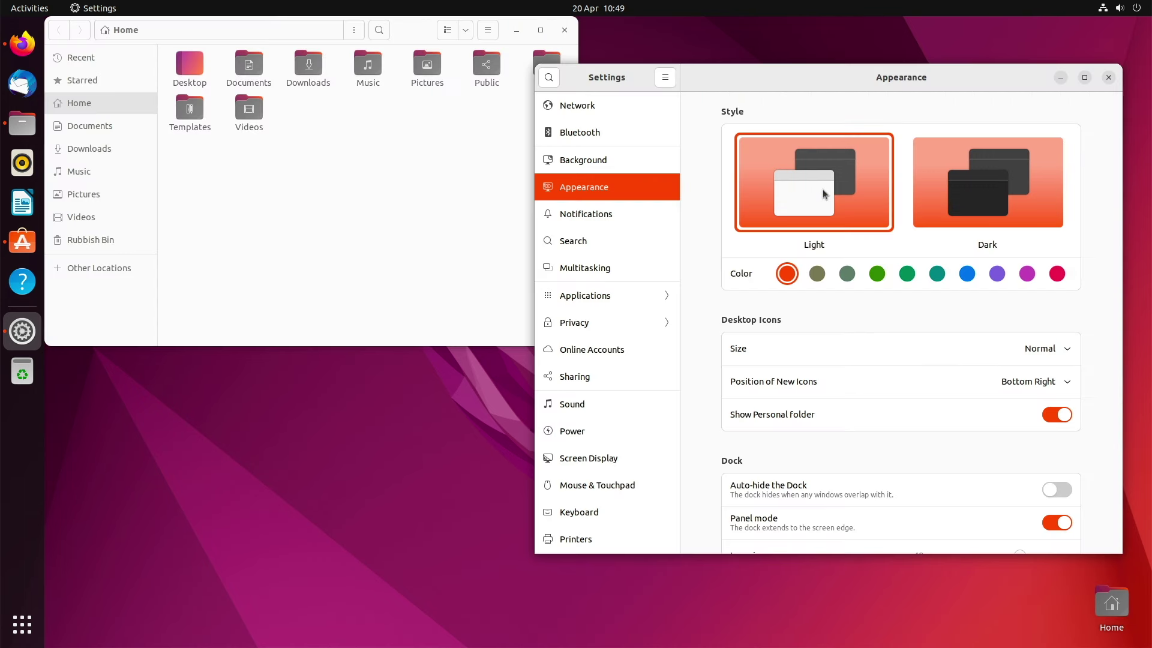
{"action": "scroll", "coordinate": [939, 414], "scroll_direction": "down", "scroll_amount": 3}
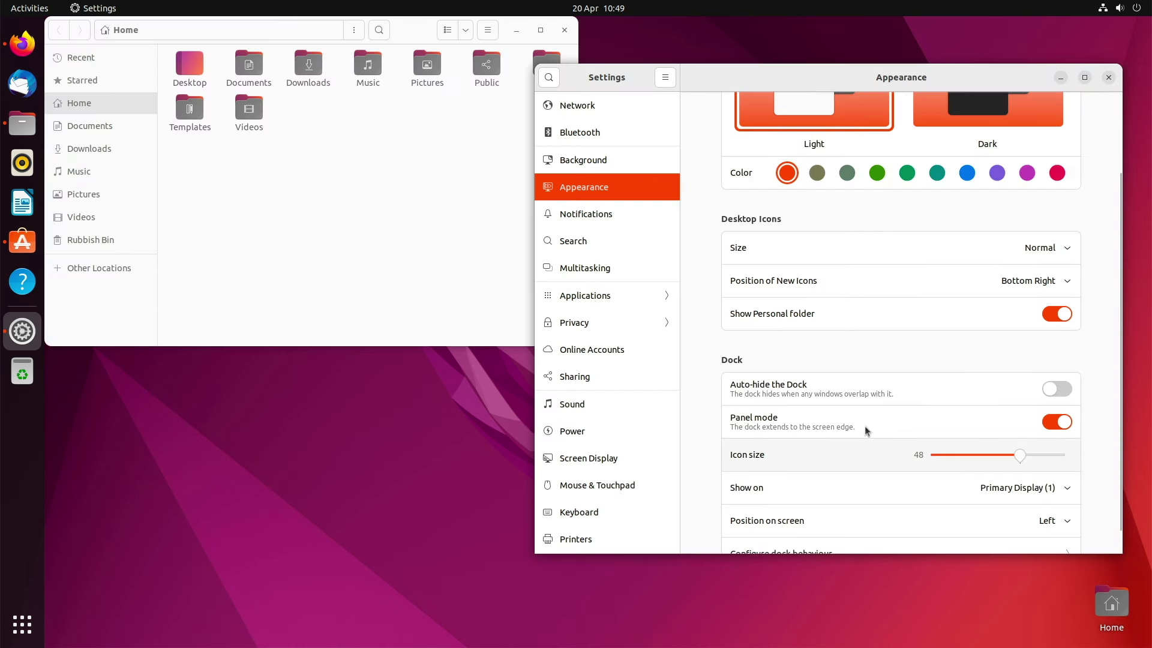
Try the dock as a floating bar, then at the bottom and right edges, restoring full-edge panel mode
{"action": "left_click", "coordinate": [1054, 422]}
{"action": "scroll", "coordinate": [1045, 459], "scroll_direction": "up", "scroll_amount": 2}
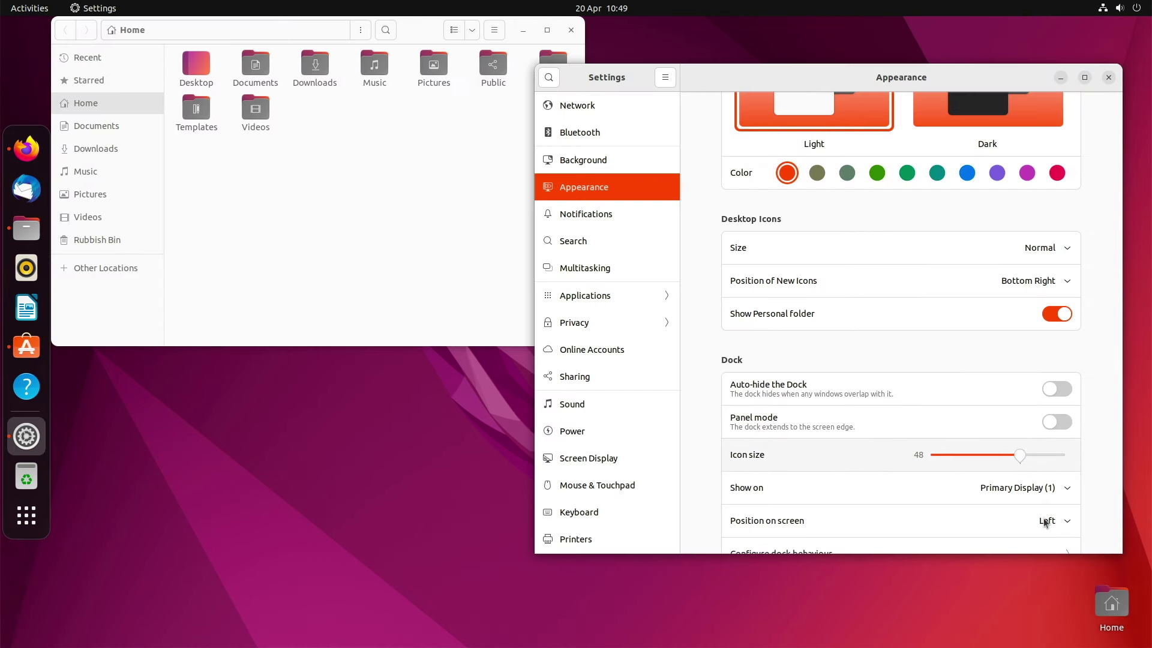
{"action": "left_click", "coordinate": [1046, 522]}
{"action": "left_click", "coordinate": [1036, 476]}
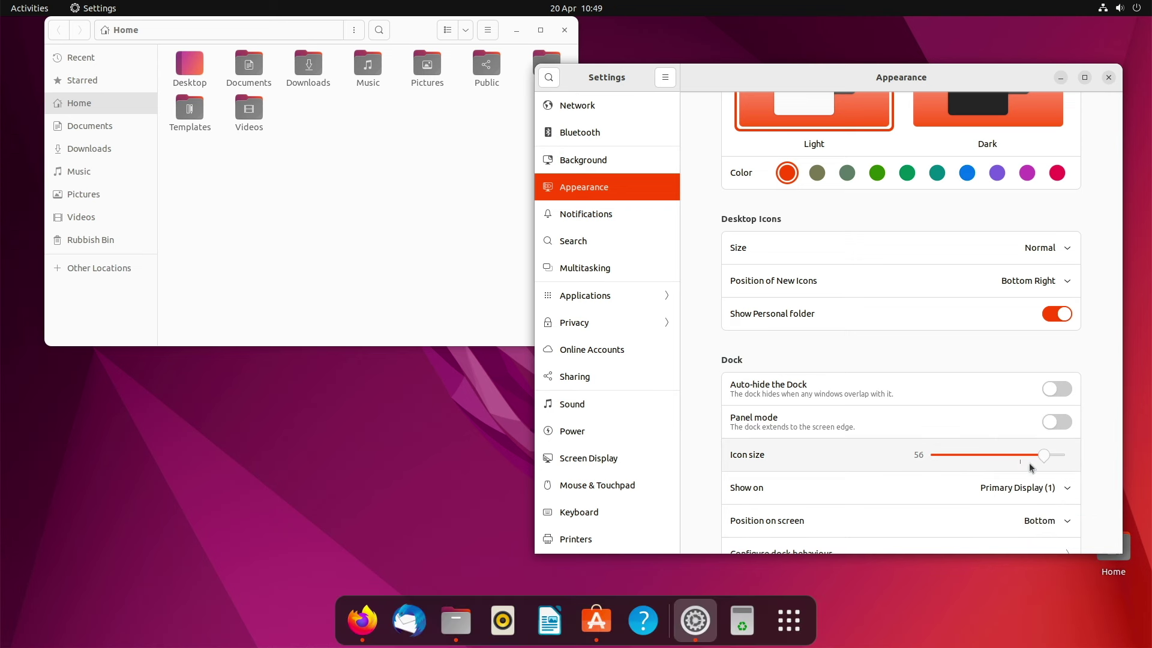
{"action": "left_click", "coordinate": [1059, 423]}
{"action": "left_click", "coordinate": [1048, 521]}
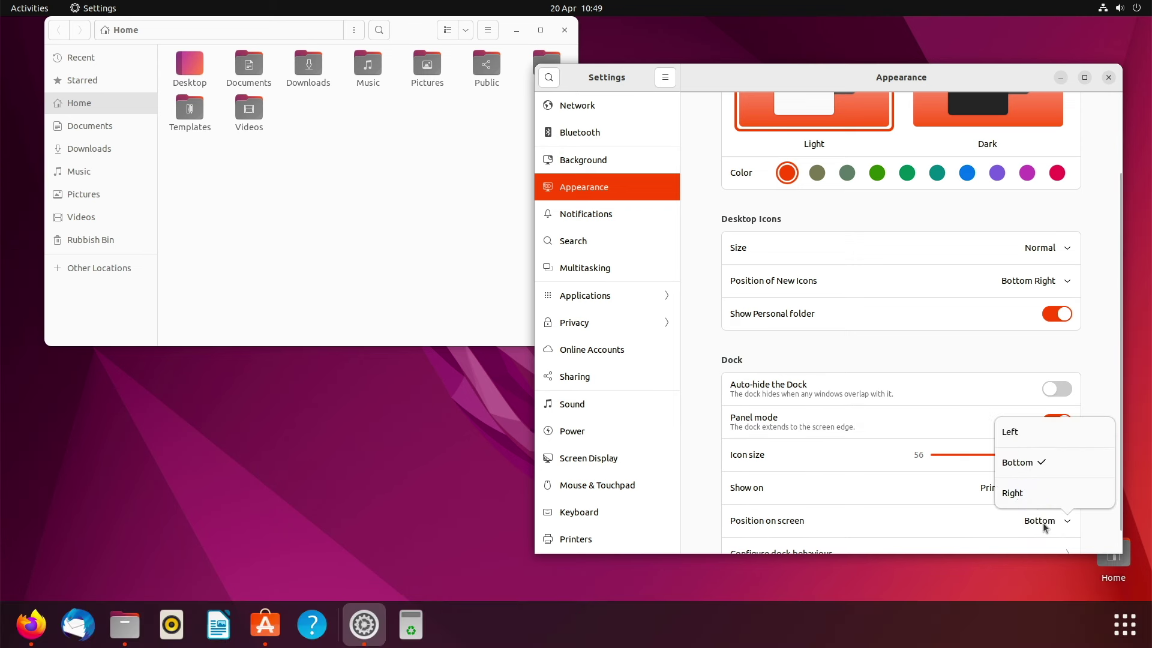
{"action": "left_click", "coordinate": [1034, 492]}
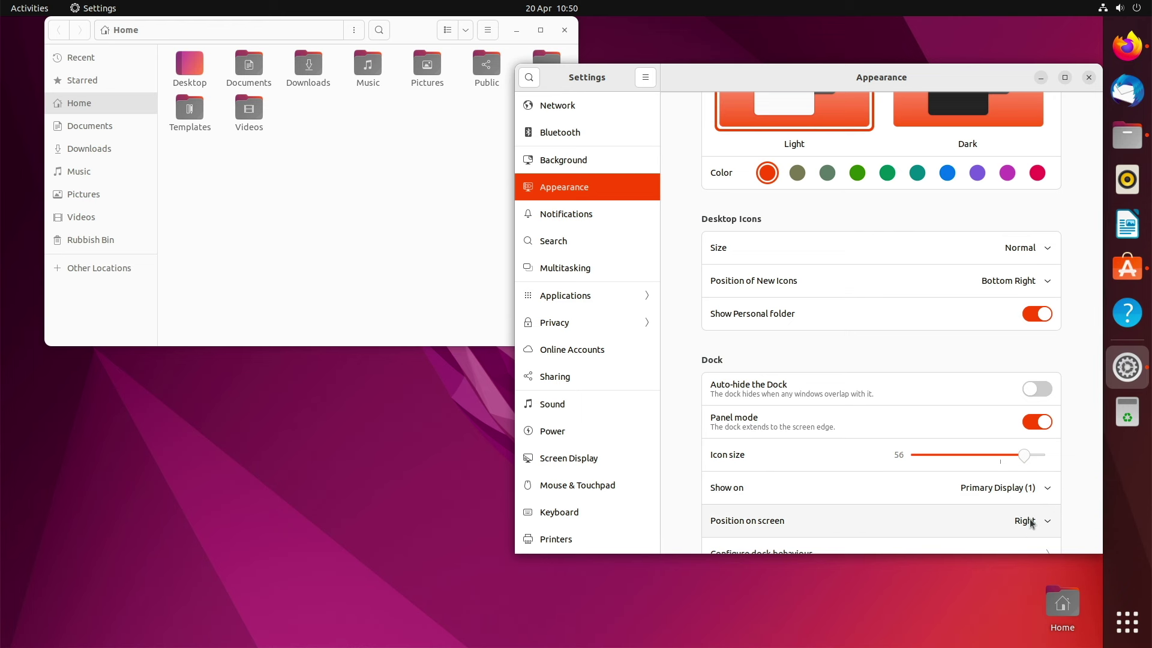
Move the dock to the left edge and briefly view the dock behaviour options
{"action": "left_click", "coordinate": [1031, 521]}
{"action": "left_click", "coordinate": [993, 432]}
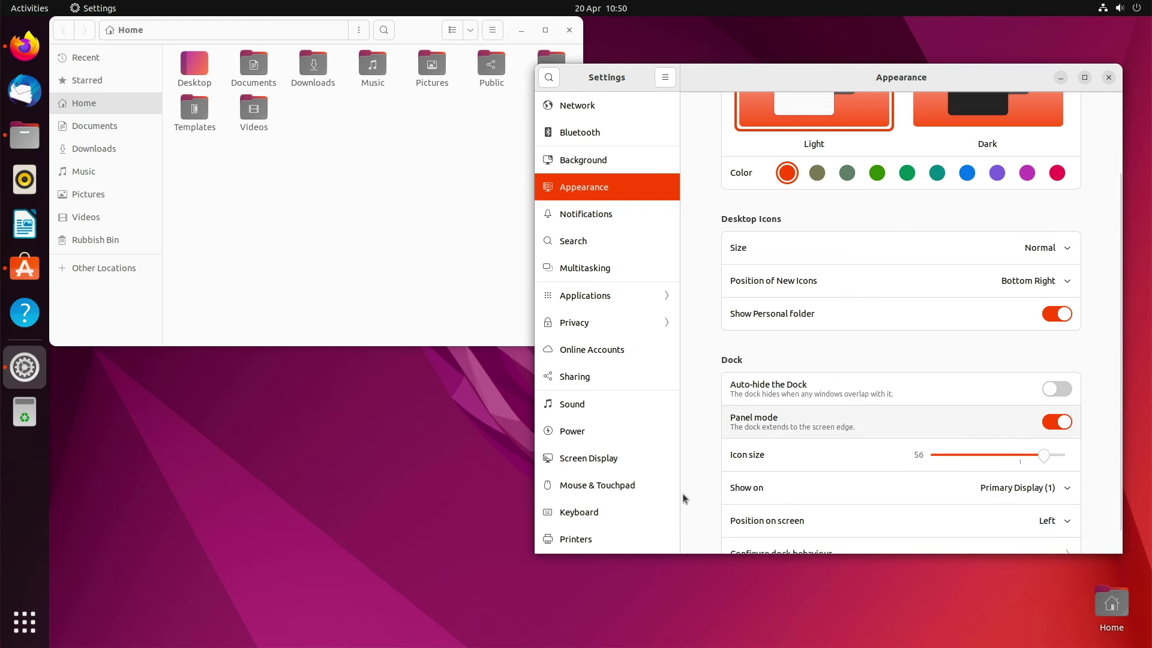
{"action": "scroll", "coordinate": [711, 491], "scroll_direction": "down", "scroll_amount": 1}
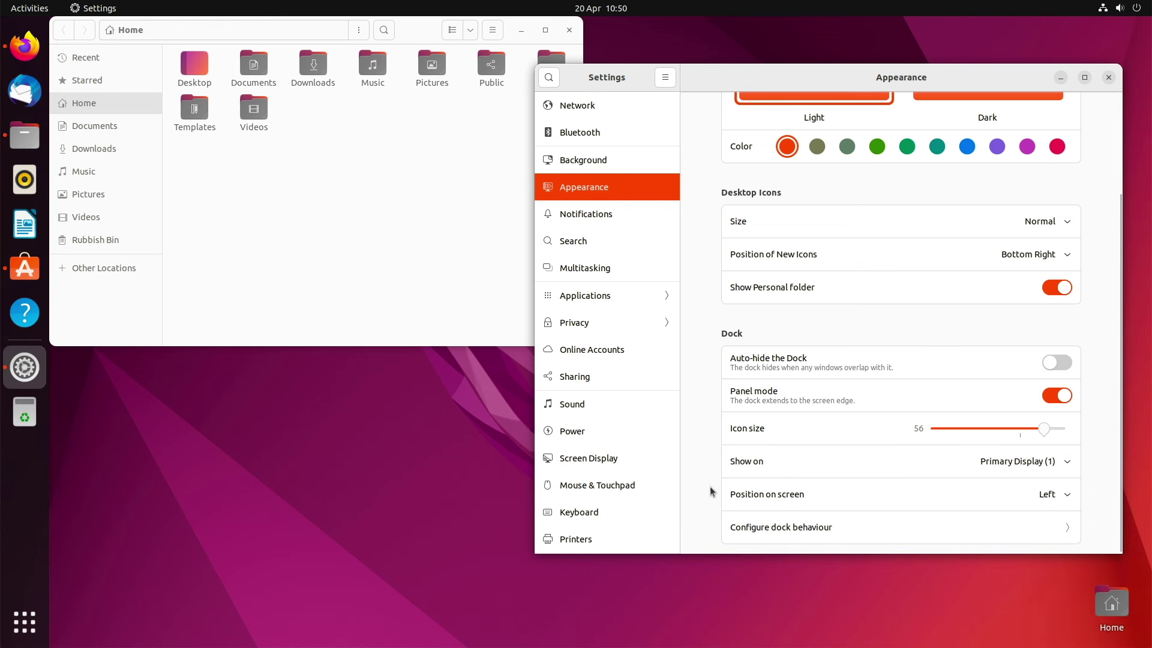
{"action": "left_click", "coordinate": [774, 528]}
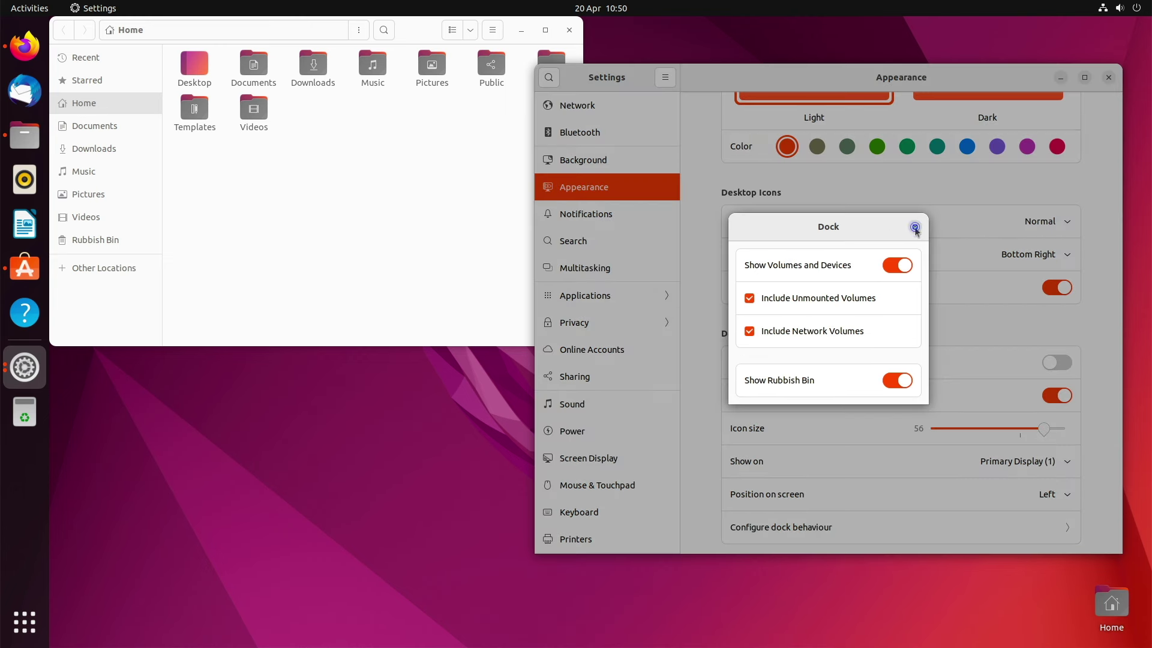
{"action": "left_click", "coordinate": [924, 227]}
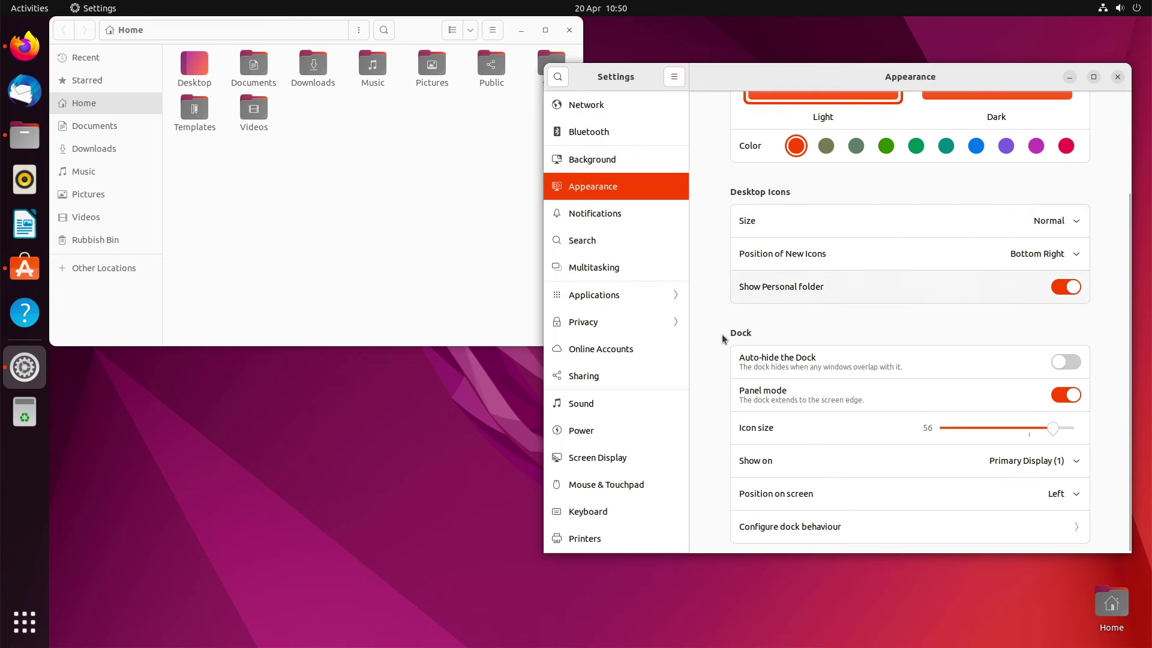
Minimize Files and apply the purple-red wave wallpaper, previewing it on the desktop
{"action": "left_click", "coordinate": [587, 162]}
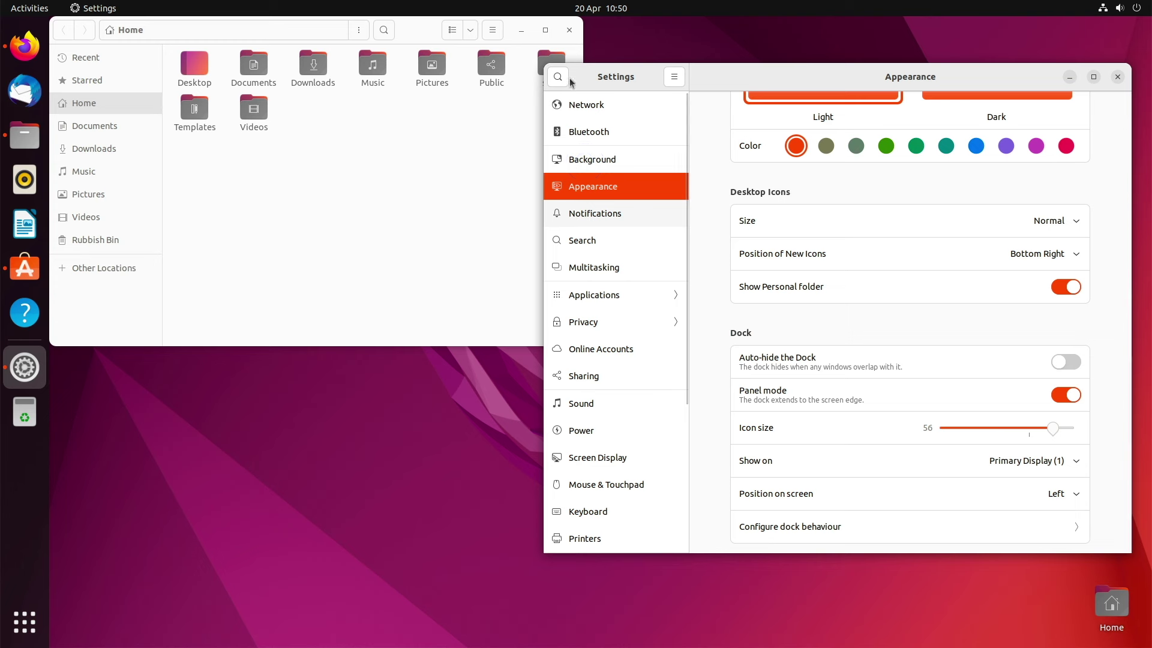
{"action": "left_click", "coordinate": [522, 30]}
{"action": "left_click", "coordinate": [620, 155]}
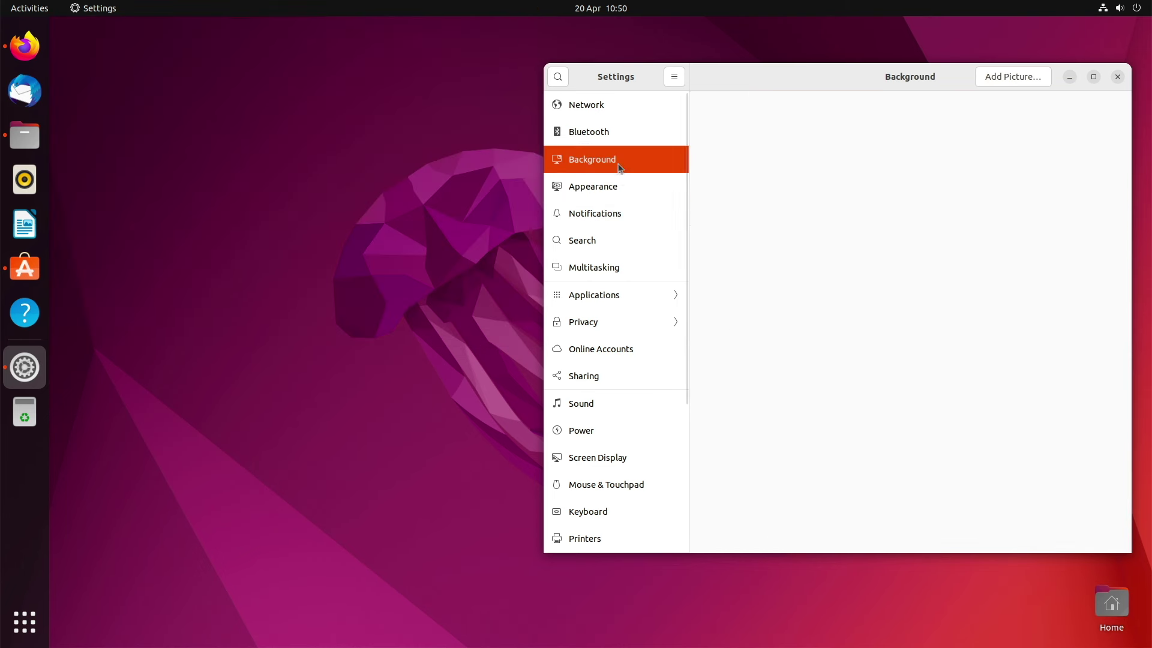
{"action": "left_click", "coordinate": [766, 355]}
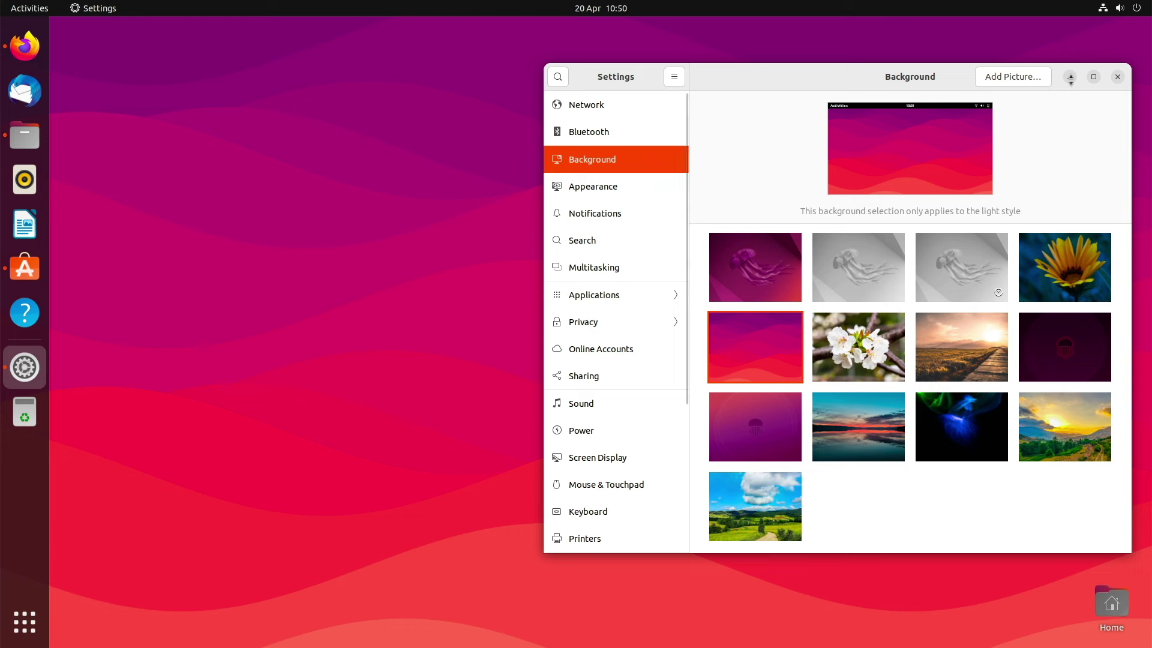
{"action": "left_click", "coordinate": [1070, 77]}
{"action": "left_click", "coordinate": [25, 367]}
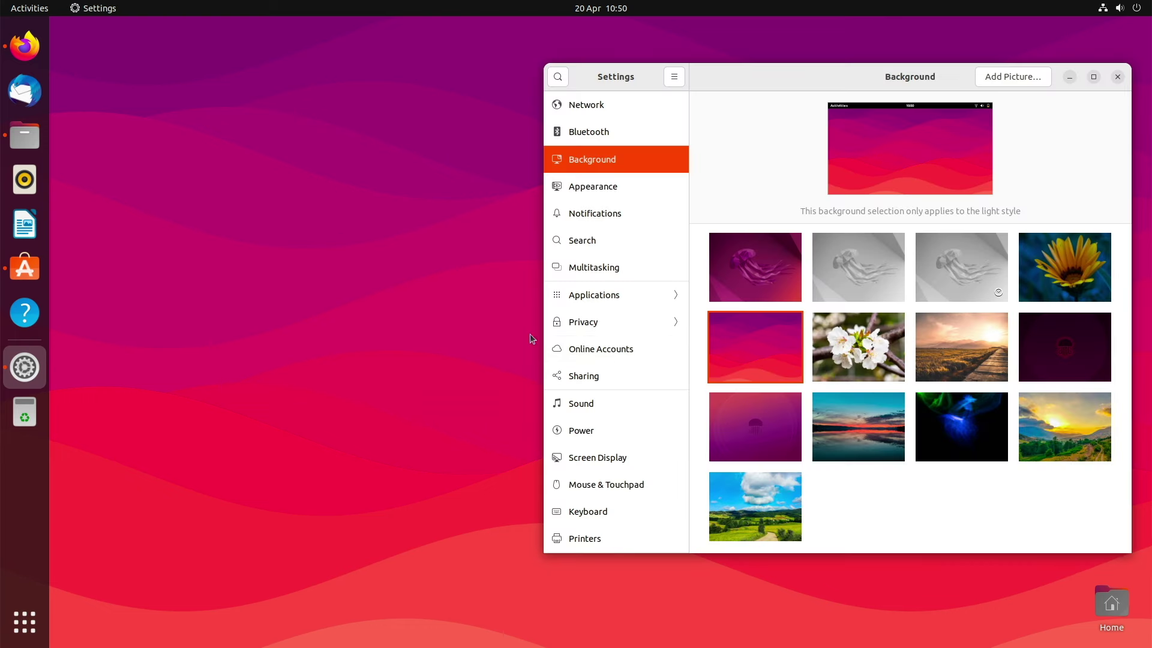
Try the cherry blossom, sunset field, lake sunset and green hills wallpapers, then apply the purple jellyfish
{"action": "left_click", "coordinate": [852, 346]}
{"action": "left_click", "coordinate": [961, 356]}
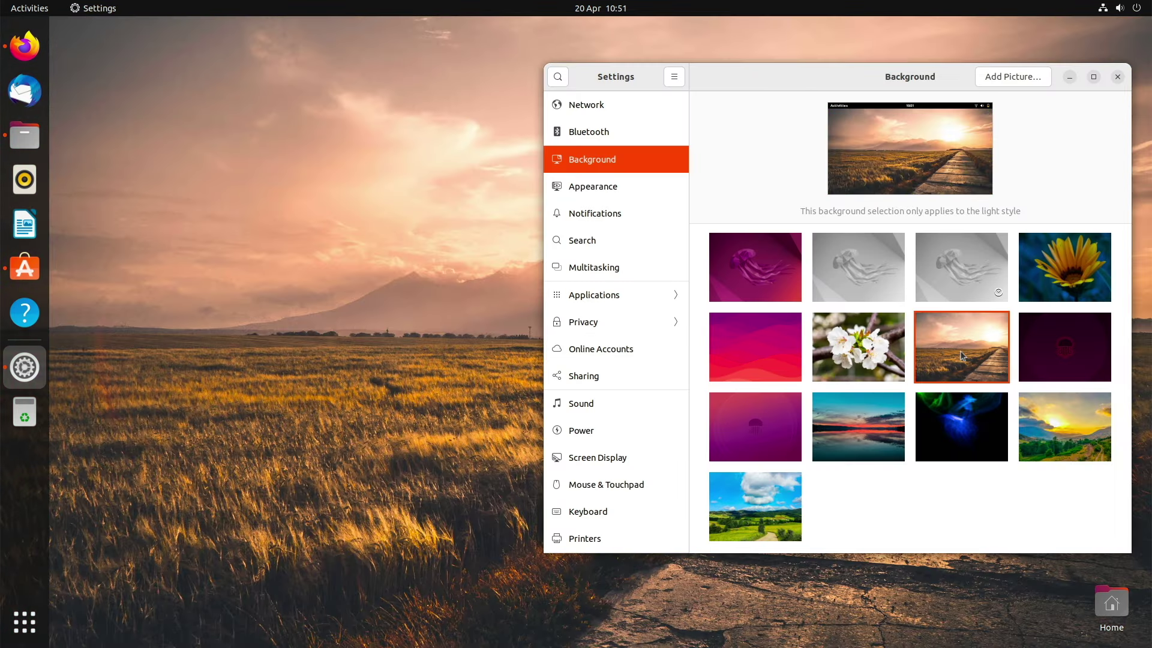
{"action": "left_click", "coordinate": [860, 438]}
{"action": "left_click", "coordinate": [771, 498]}
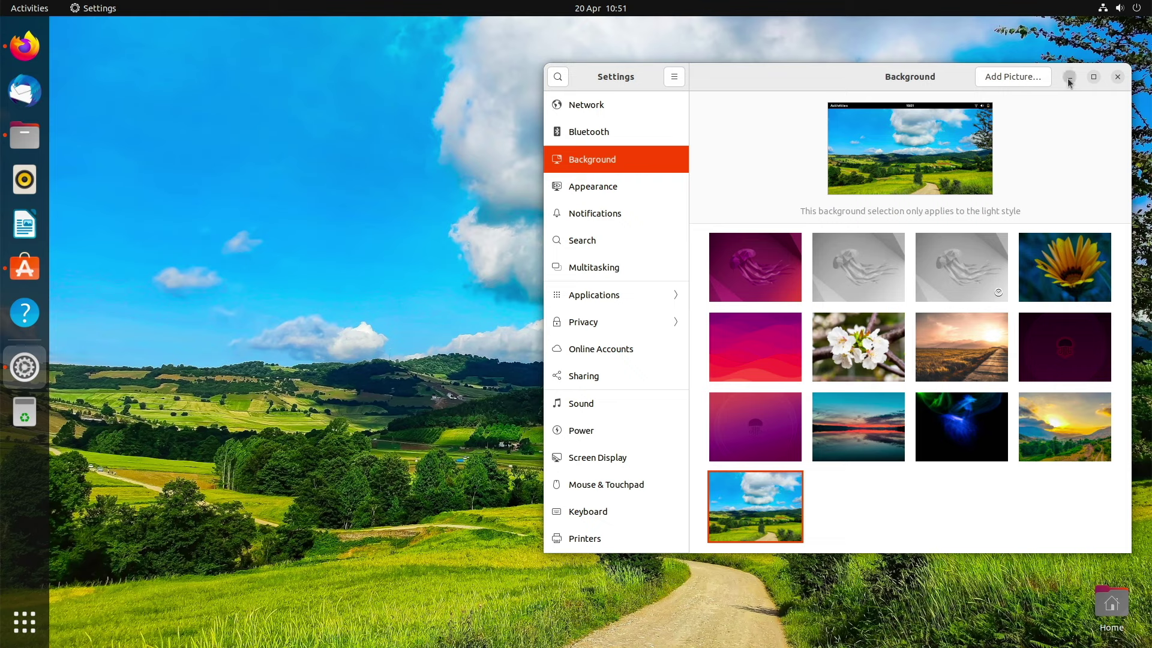
{"action": "left_click", "coordinate": [1069, 78]}
{"action": "left_click", "coordinate": [25, 367]}
{"action": "left_click", "coordinate": [743, 276]}
{"action": "scroll", "coordinate": [588, 306], "scroll_direction": "down", "scroll_amount": 5}
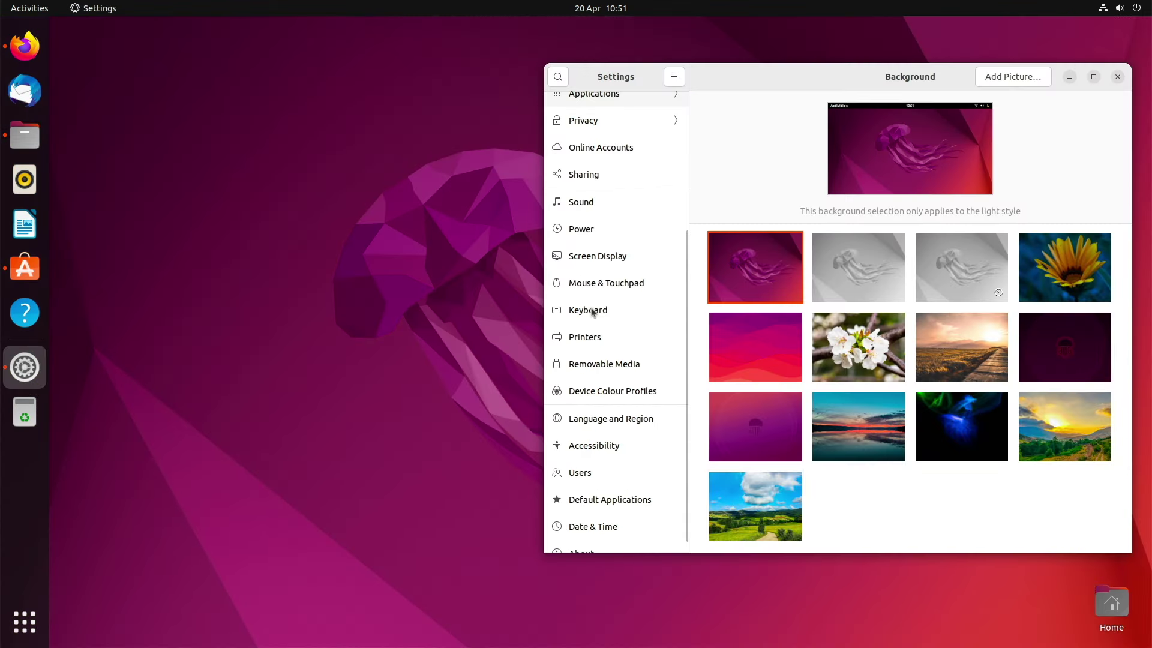
View the About page (Ubuntu 22.04 LTS, GNOME 42.0), close Settings and show all applications
{"action": "scroll", "coordinate": [597, 534], "scroll_direction": "down", "scroll_amount": 1}
{"action": "left_click", "coordinate": [592, 541]}
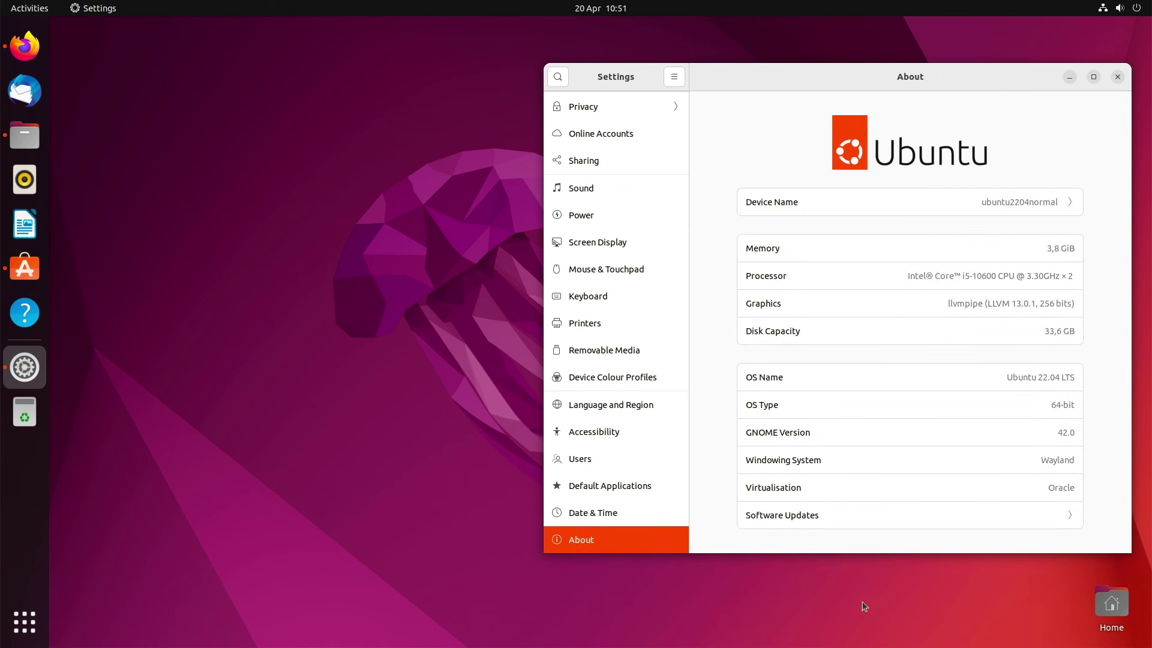
{"action": "left_click", "coordinate": [1118, 78]}
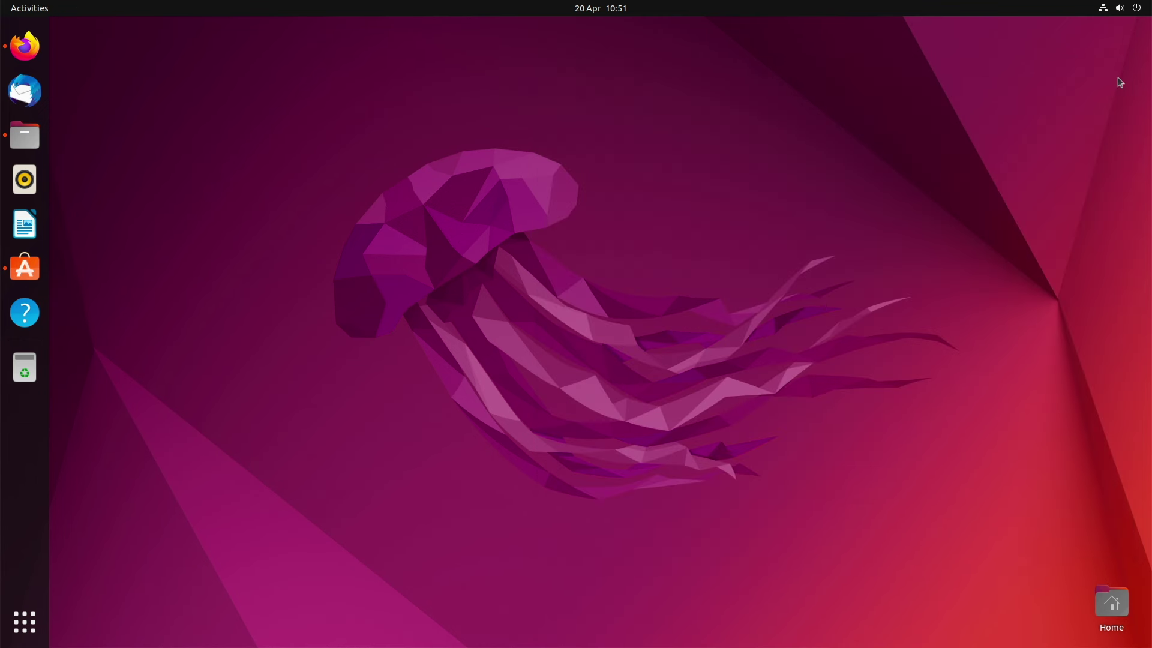
{"action": "left_click", "coordinate": [24, 623]}
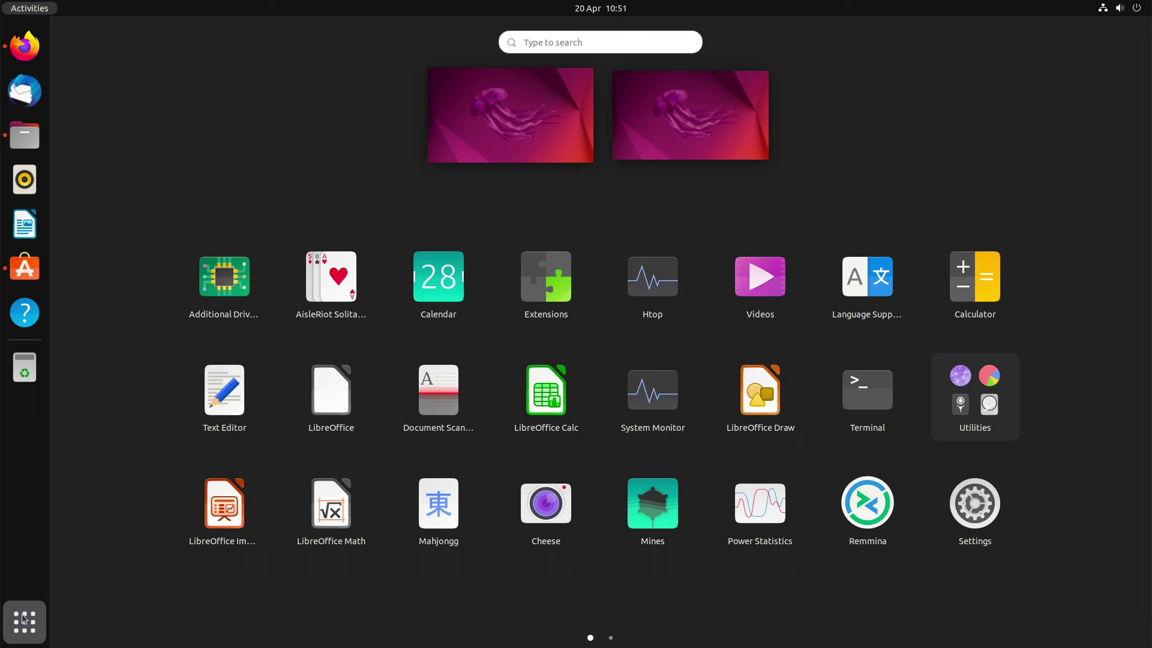
Reopen Settings and browse the Mouse & Touchpad and Screen Display pages
{"action": "left_click", "coordinate": [984, 502]}
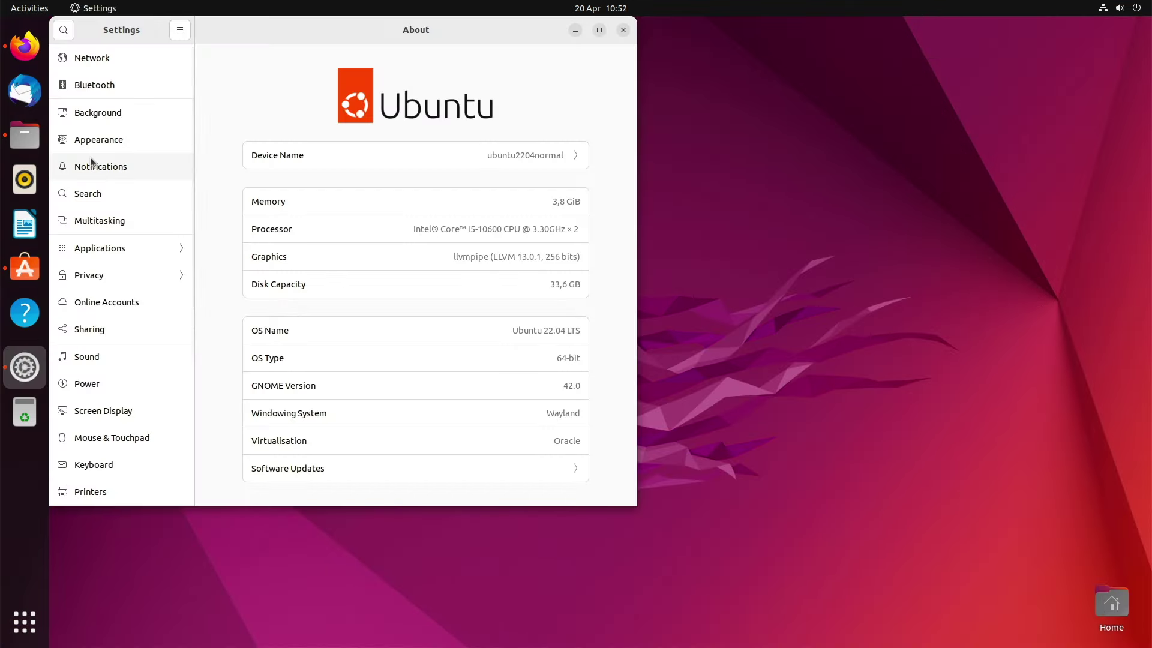
{"action": "left_click", "coordinate": [104, 439]}
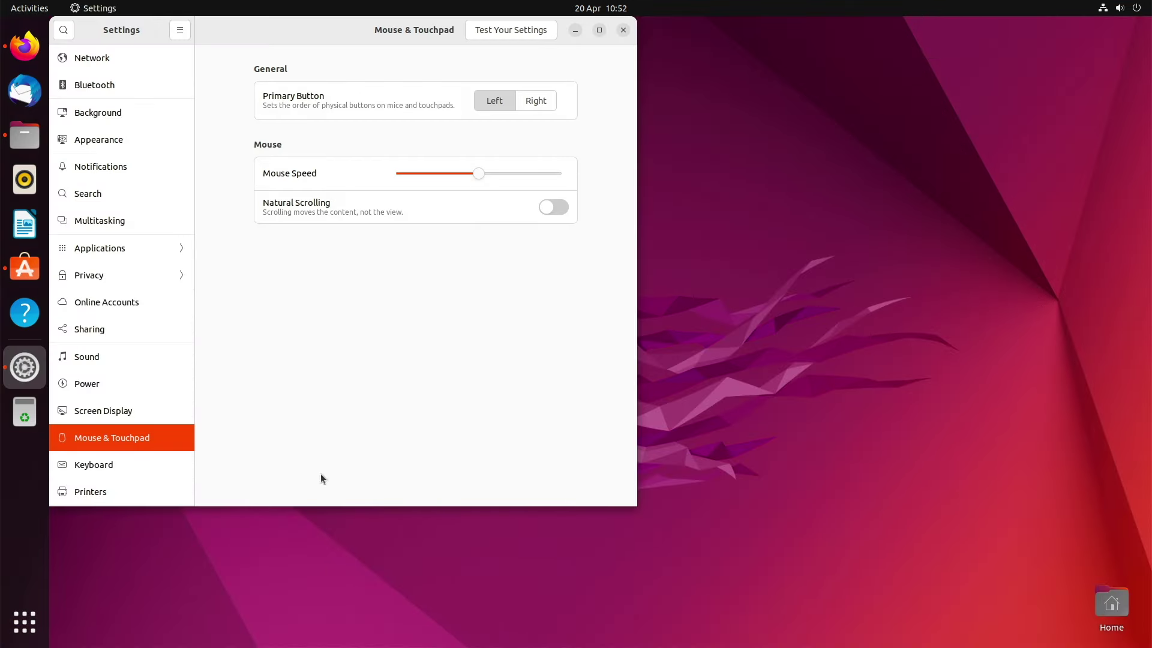
{"action": "scroll", "coordinate": [111, 456], "scroll_direction": "down", "scroll_amount": 3}
{"action": "left_click", "coordinate": [96, 312]}
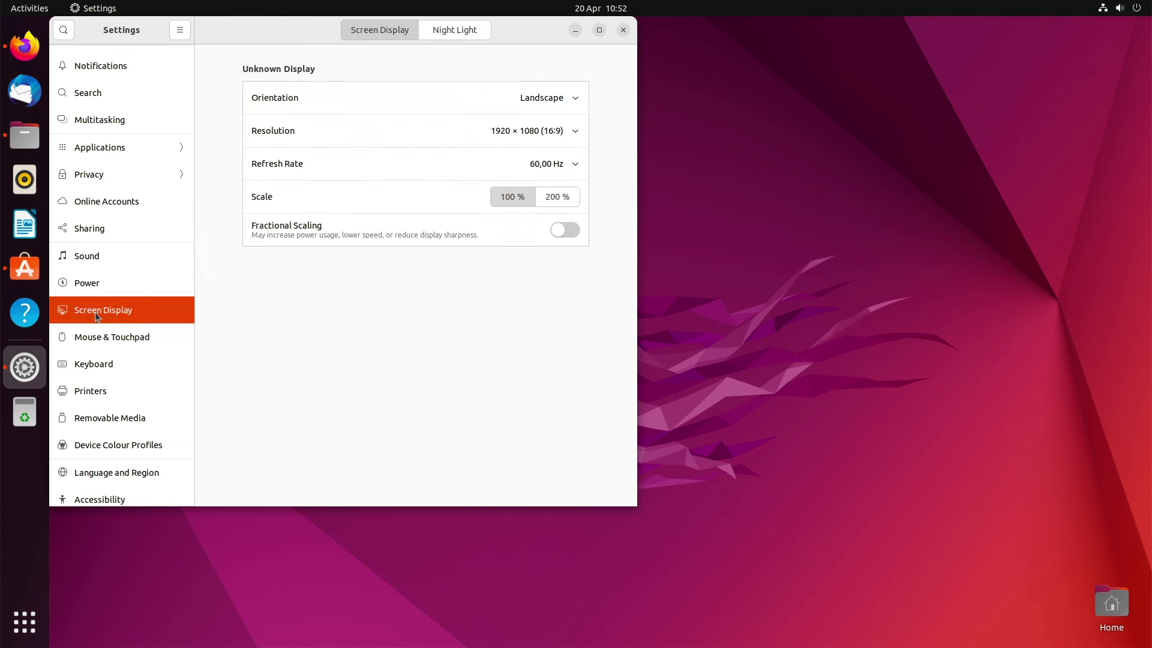
{"action": "scroll", "coordinate": [96, 311], "scroll_direction": "up", "scroll_amount": 3}
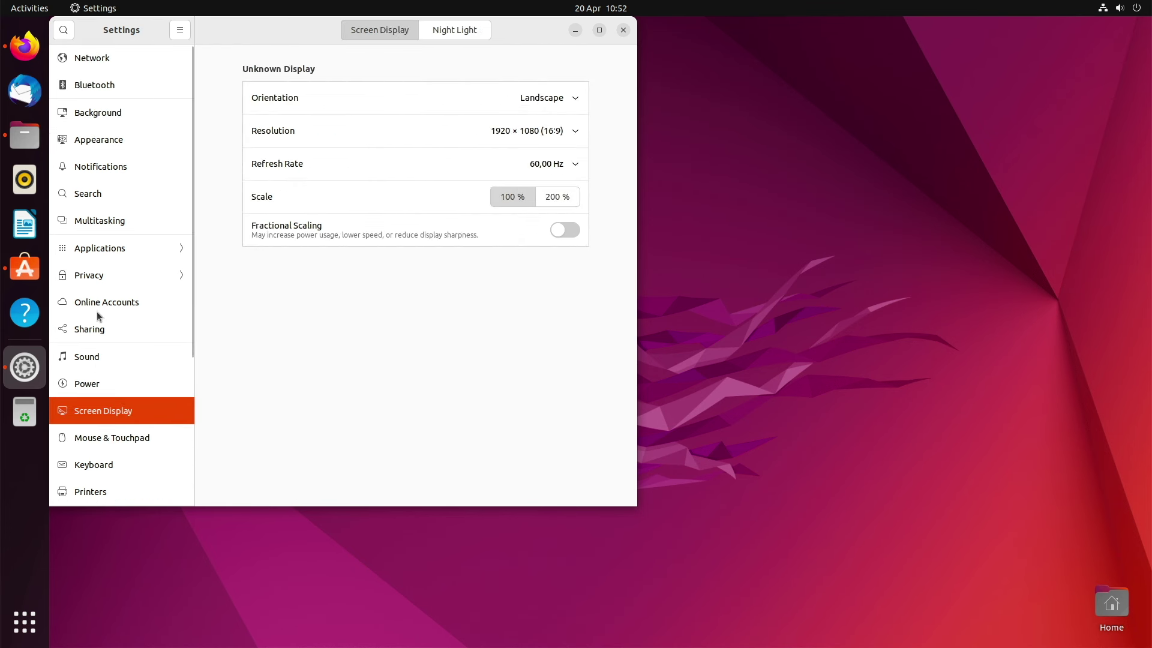
Look over the Multitasking page, then close Settings
{"action": "left_click", "coordinate": [106, 221]}
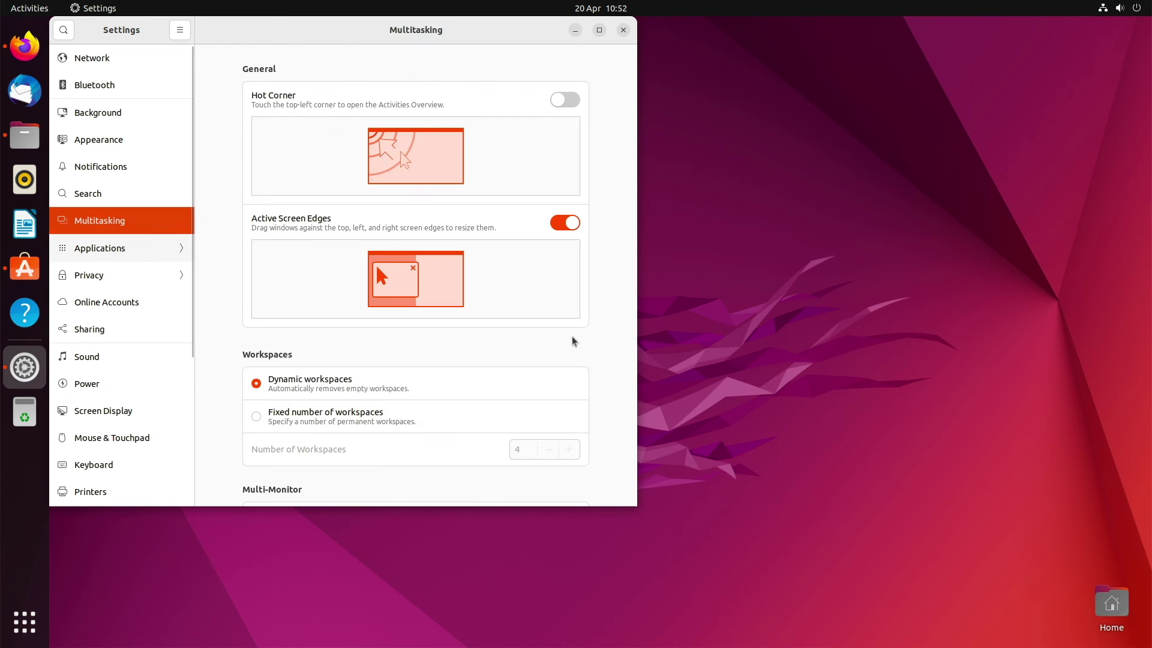
{"action": "scroll", "coordinate": [620, 362], "scroll_direction": "down", "scroll_amount": 10}
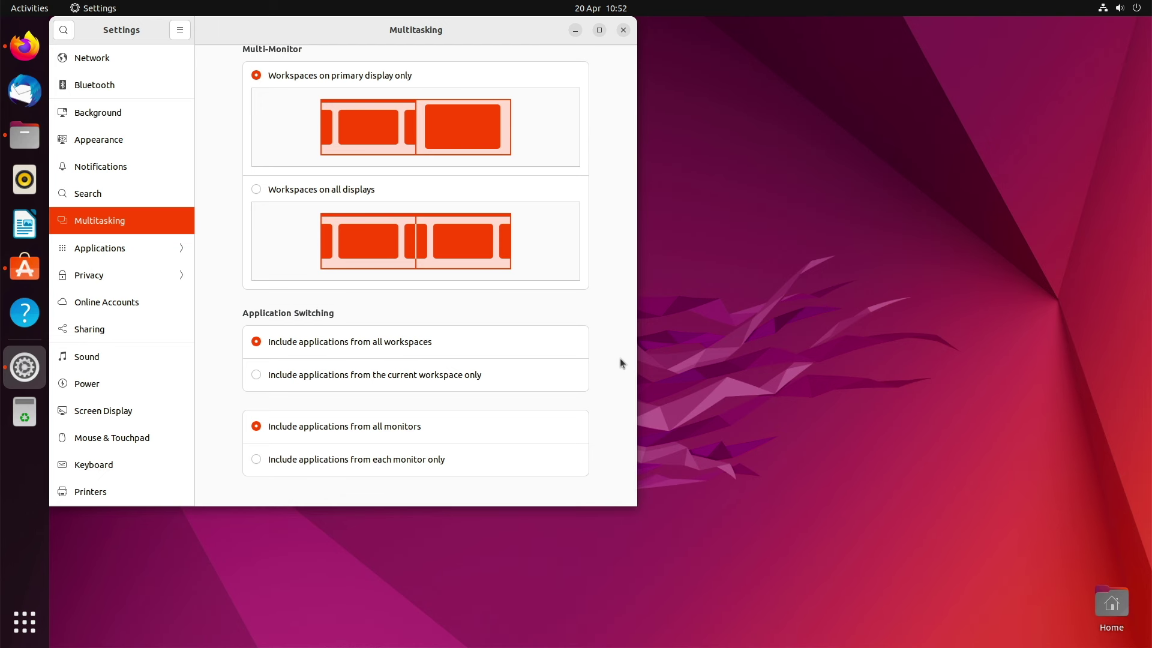
{"action": "scroll", "coordinate": [620, 363], "scroll_direction": "up", "scroll_amount": 3}
{"action": "scroll", "coordinate": [592, 347], "scroll_direction": "up", "scroll_amount": 4}
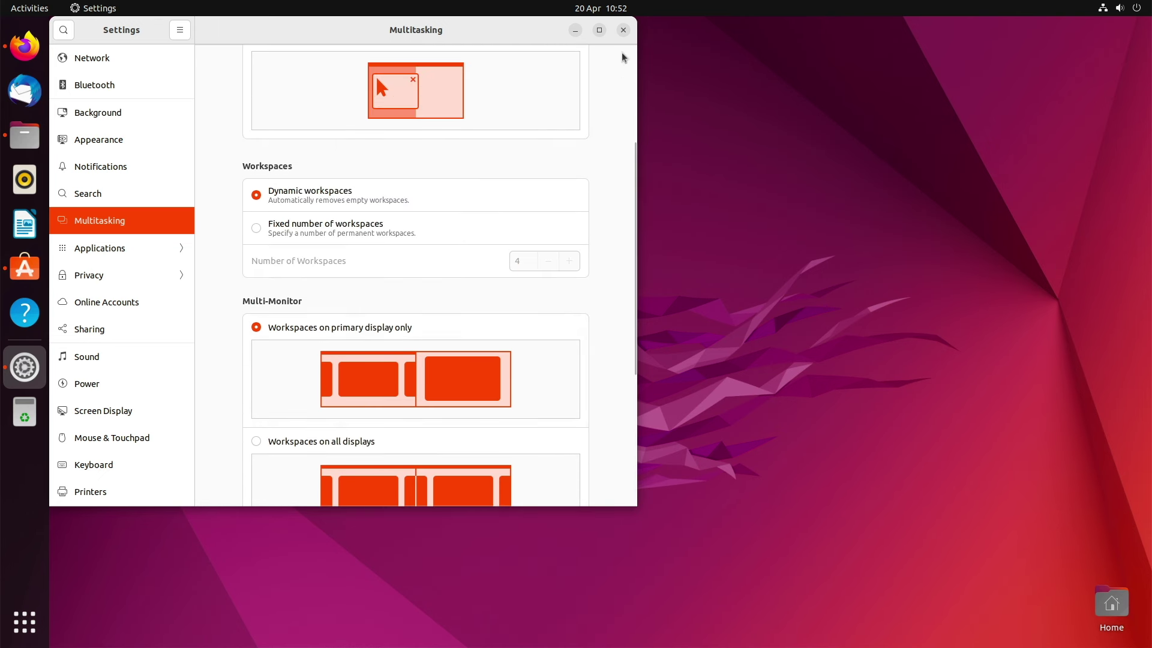
{"action": "scroll", "coordinate": [582, 342], "scroll_direction": "up", "scroll_amount": 3}
{"action": "left_click", "coordinate": [623, 31]}
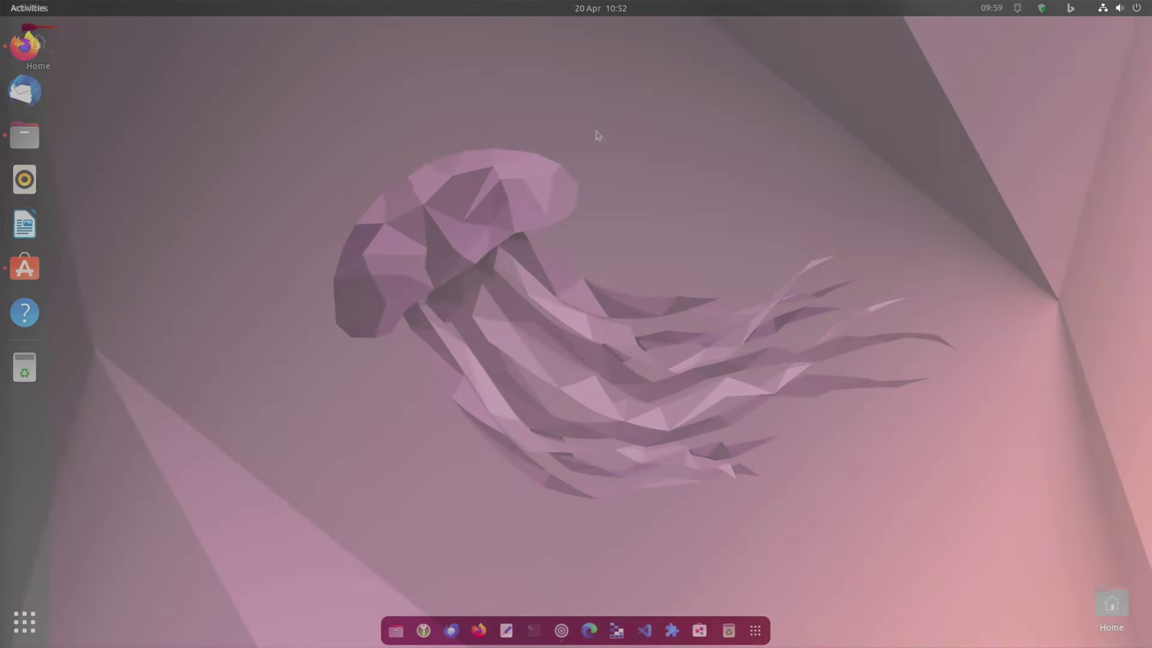